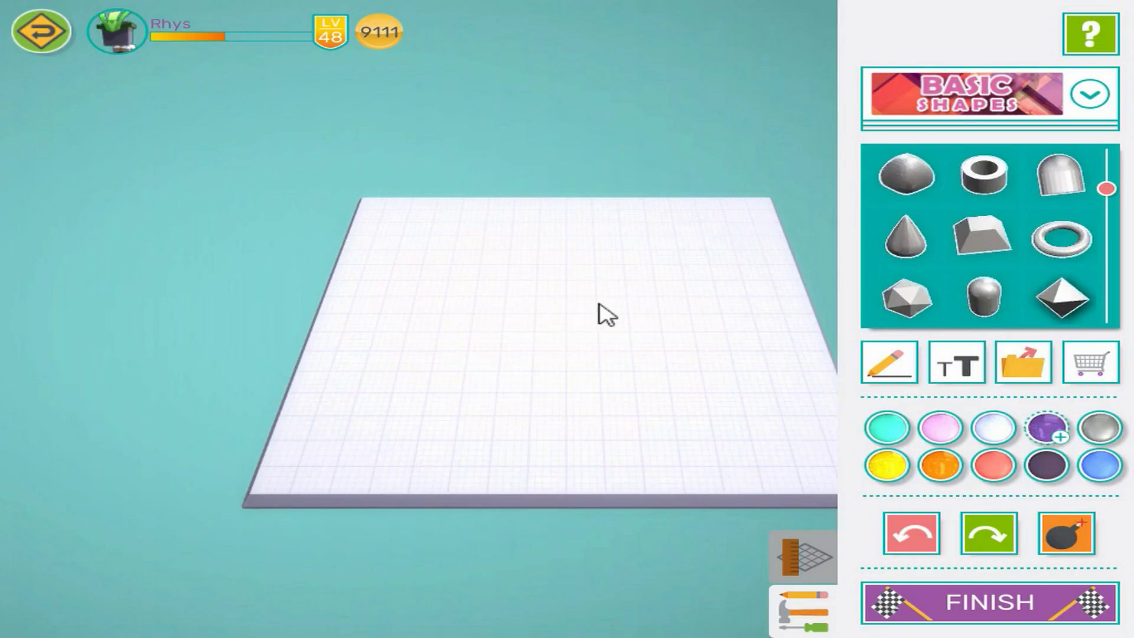
- Add a purple cube, move it to the grid's far-left corner and stretch it into a wide rectangular block
drag(985, 313, 999, 147)
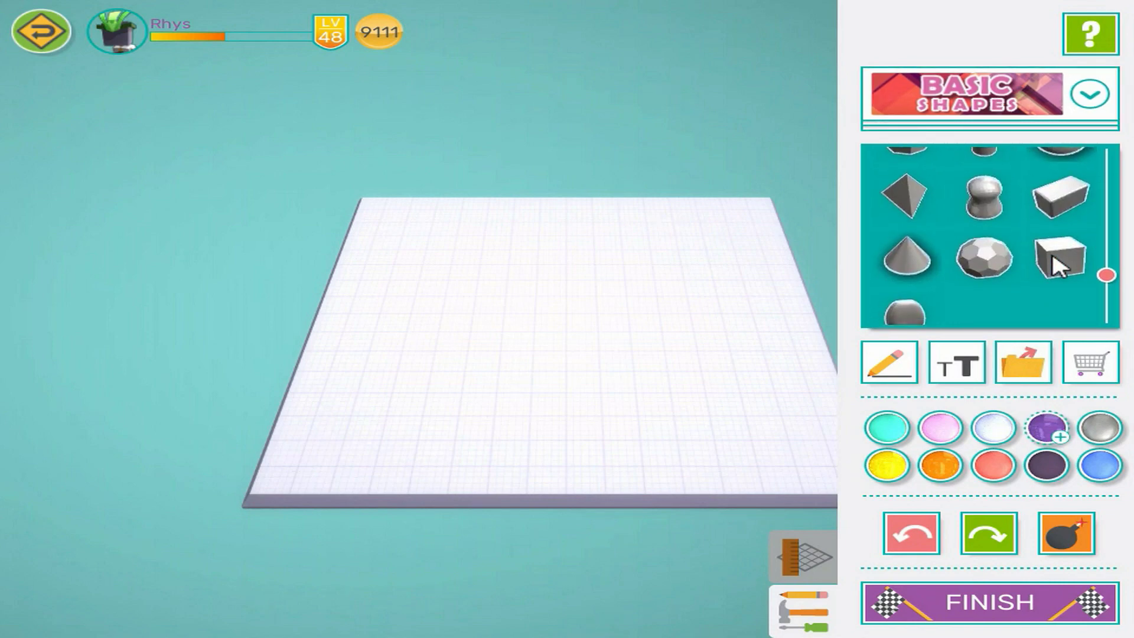
click(1054, 260)
drag(599, 524, 604, 561)
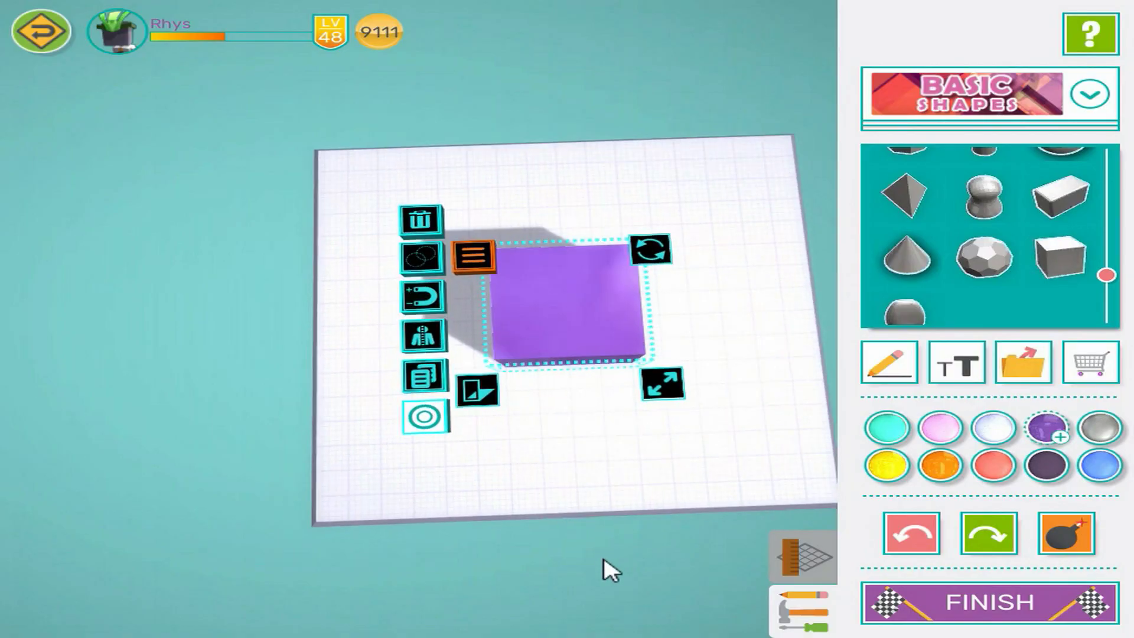
drag(541, 310, 436, 240)
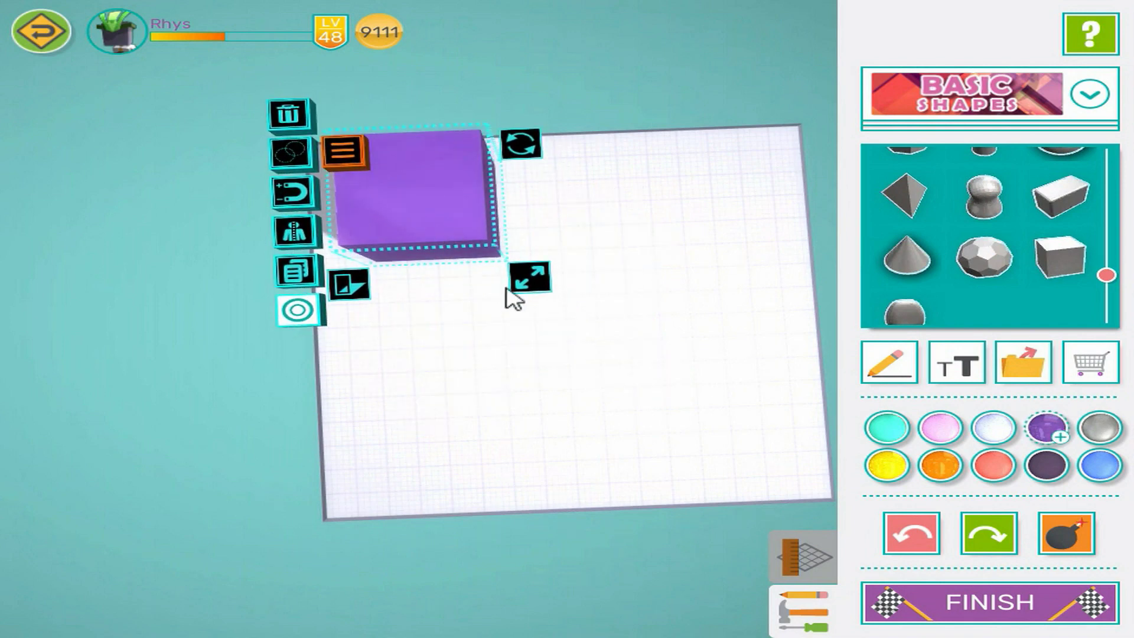
drag(524, 285, 633, 307)
click(501, 461)
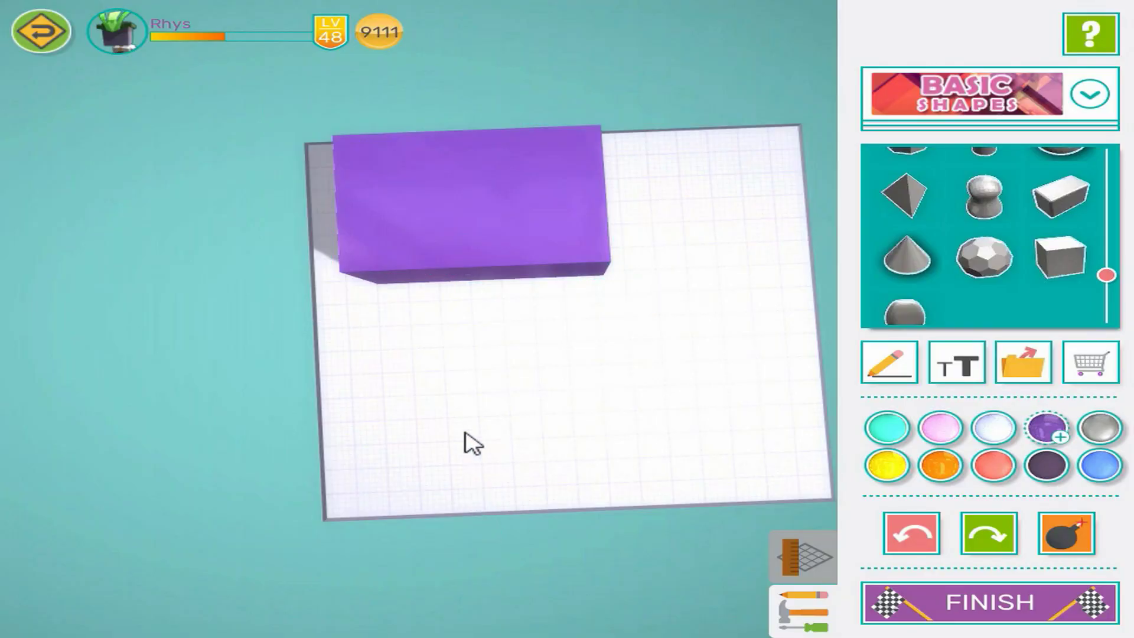
- Reduce the purple block's height to turn it into a thin flat plate
click(496, 267)
drag(506, 451, 522, 249)
drag(551, 343, 559, 383)
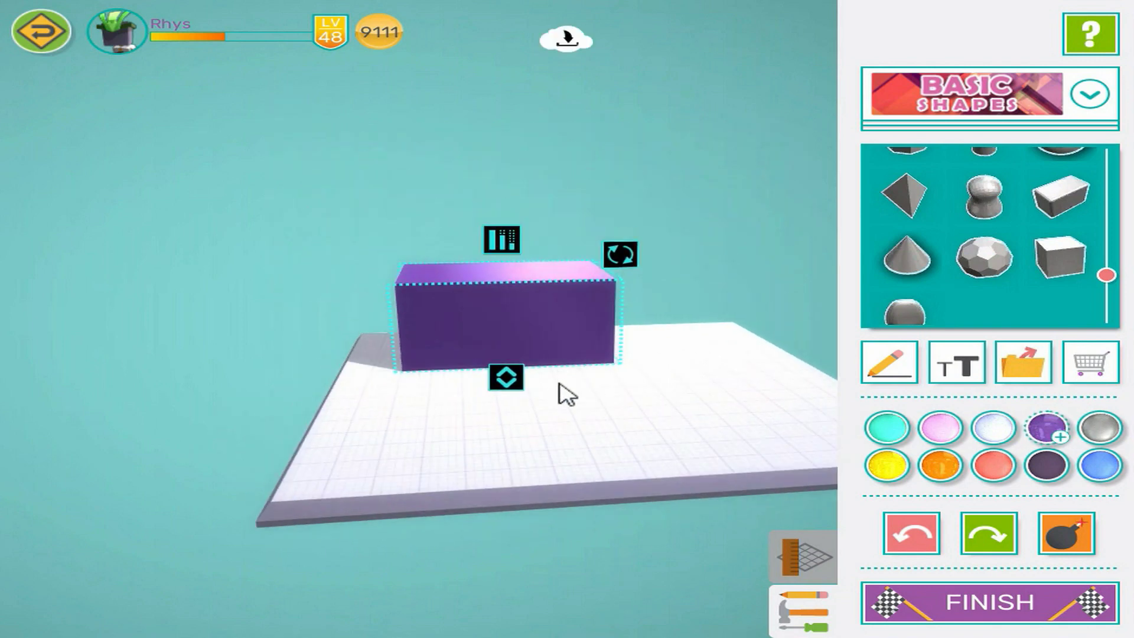
scroll(554, 390, up, 3)
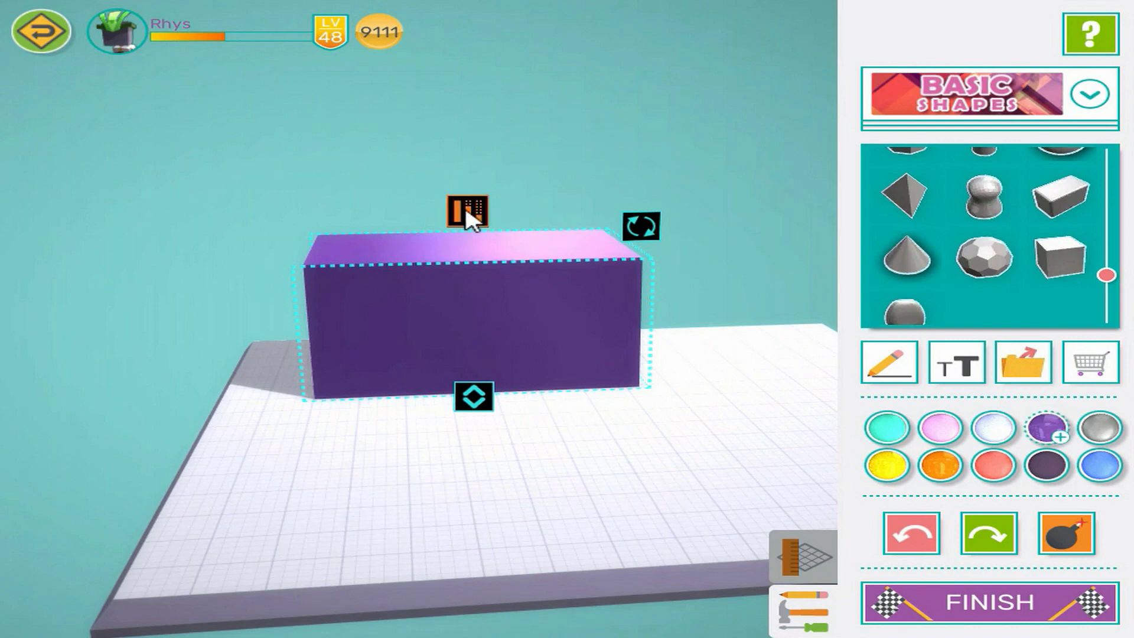
drag(469, 220, 463, 339)
click(604, 435)
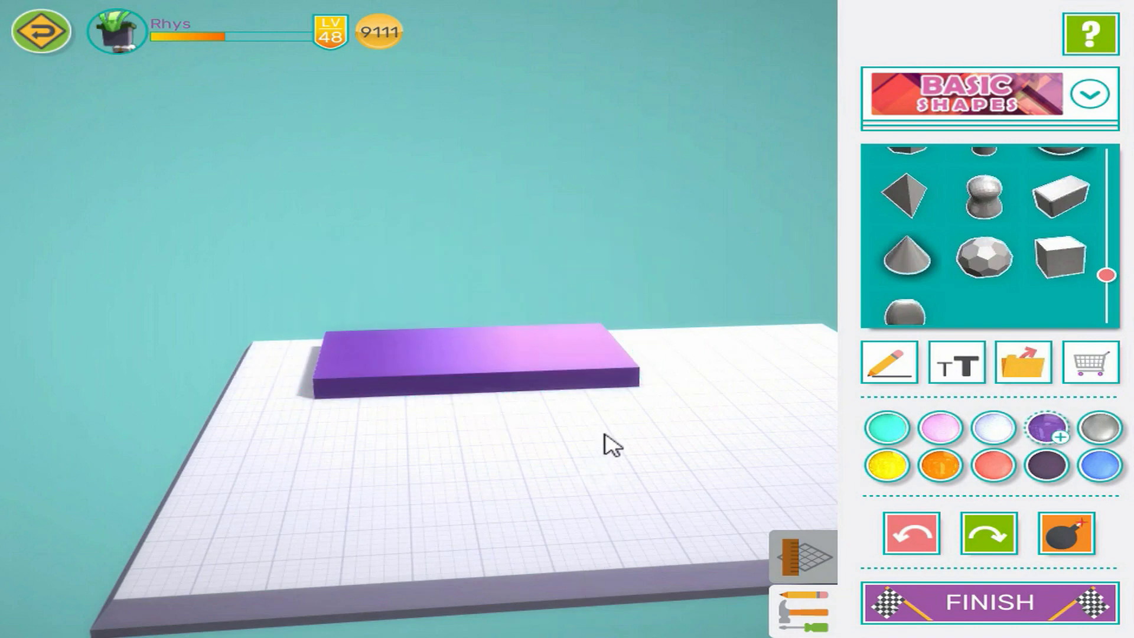
- Add a pink 3D text object reading "maker" in Arial (Bold)
drag(600, 421, 584, 580)
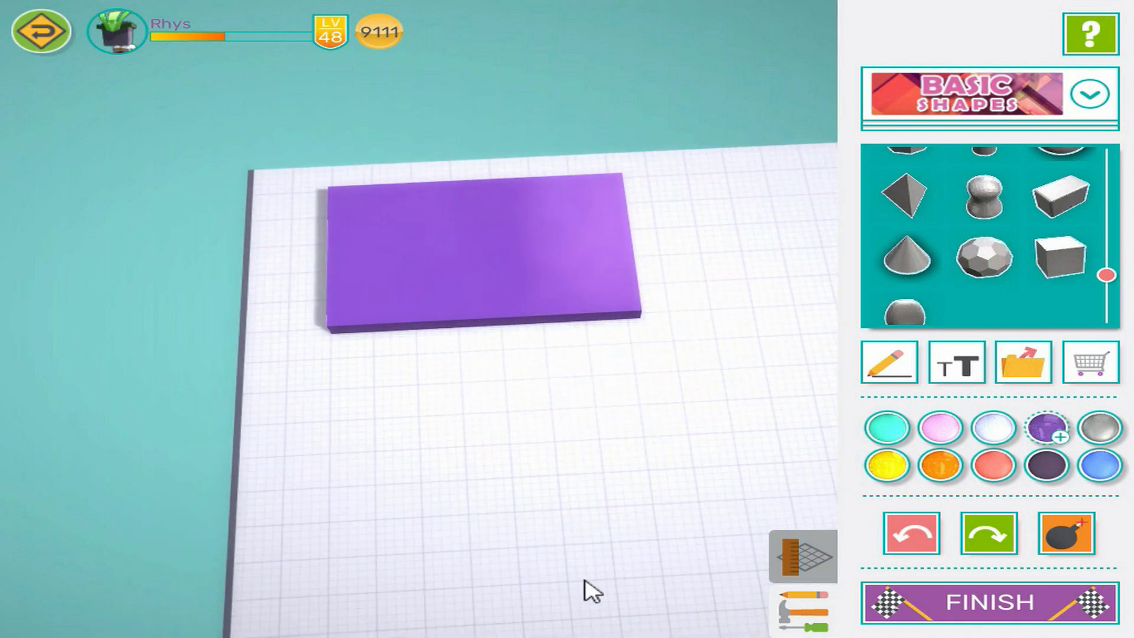
click(944, 431)
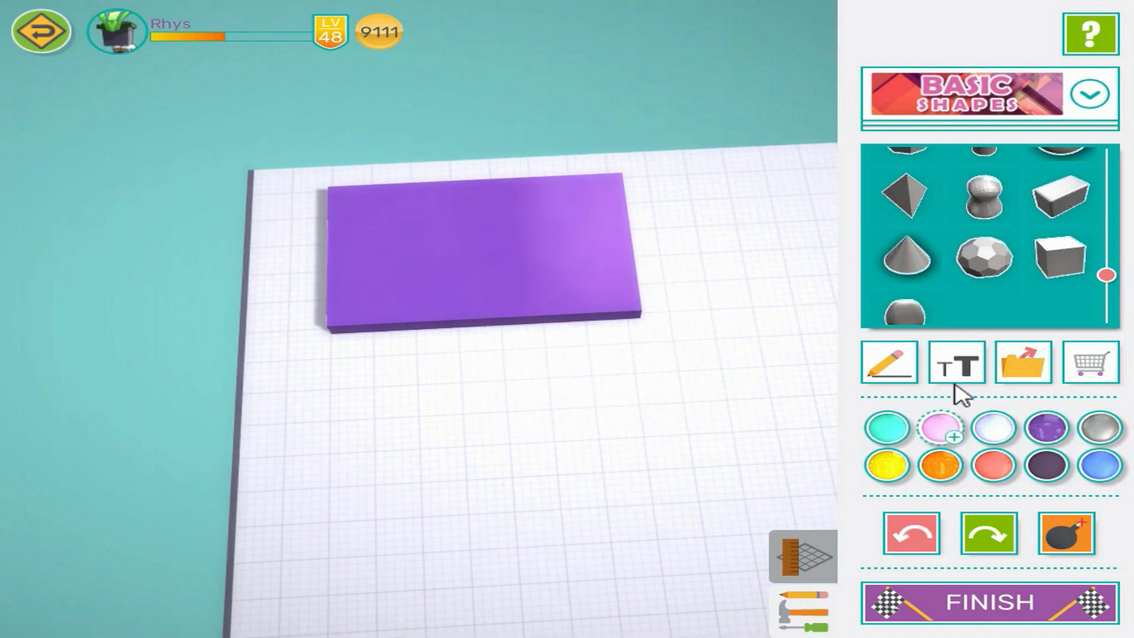
click(954, 363)
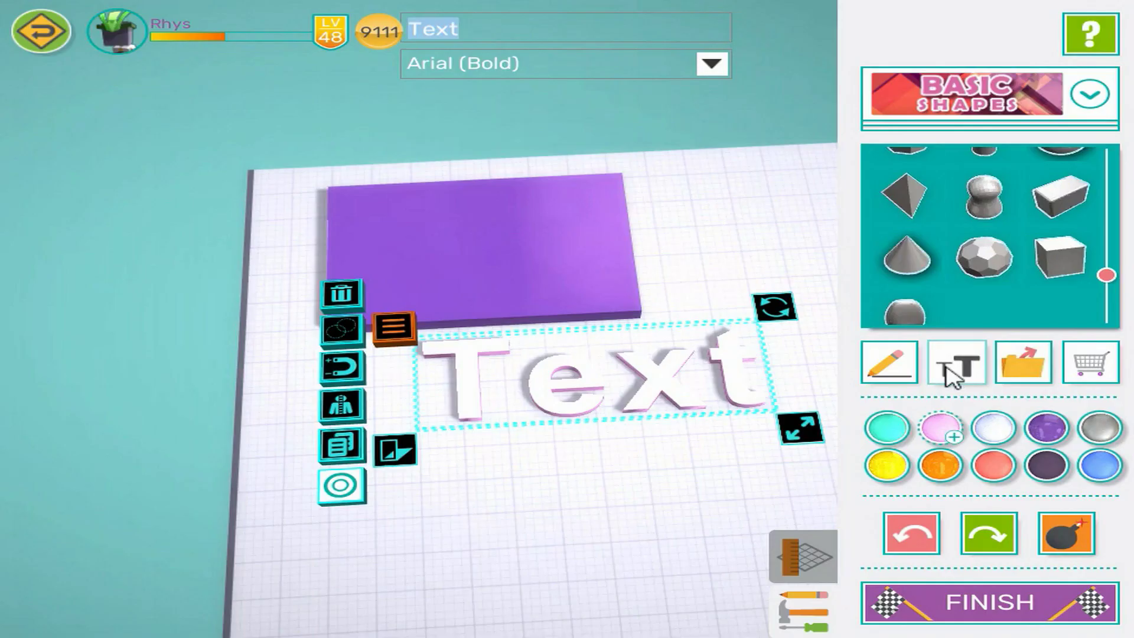
text(maker)
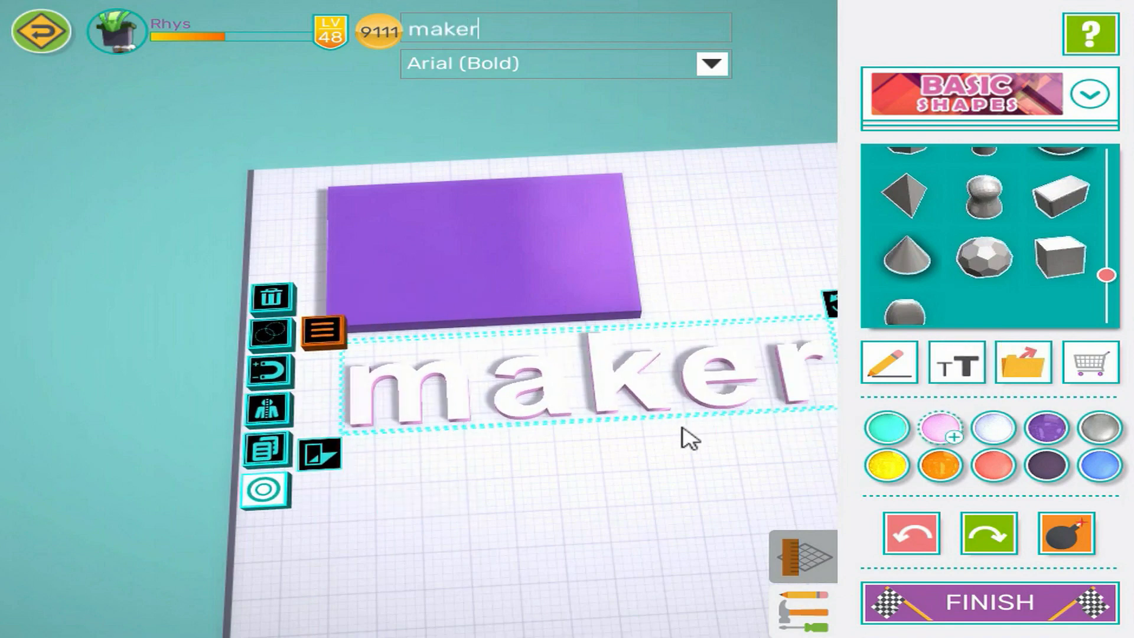
- Scale the "maker" text down to about the plate's width and move it just in front of the plate
drag(680, 464, 622, 469)
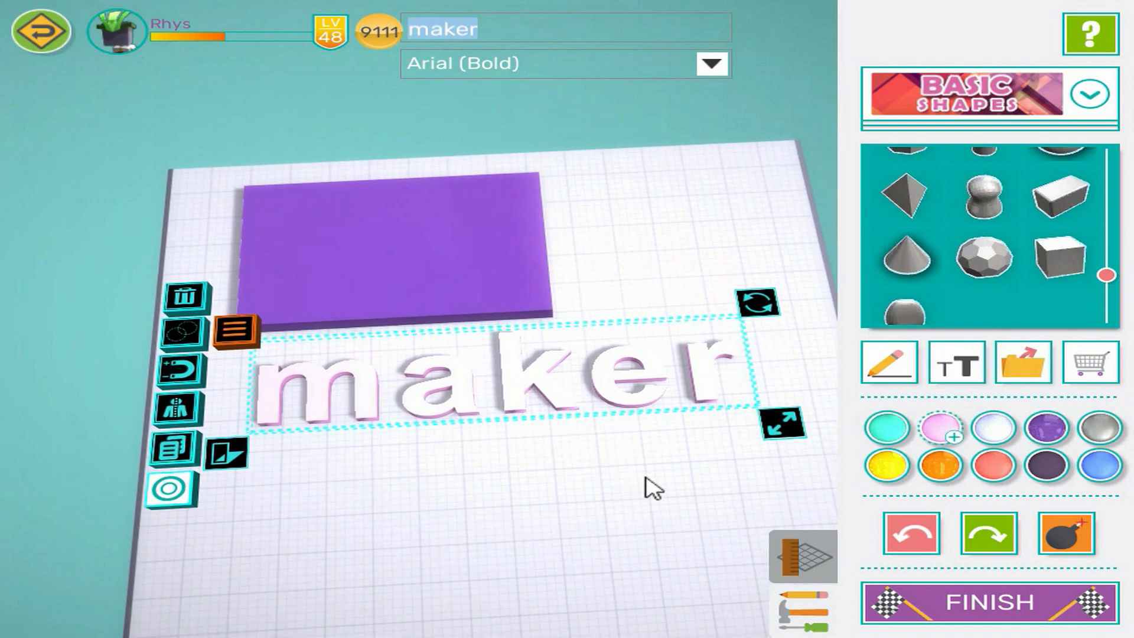
click(780, 426)
drag(783, 428, 681, 411)
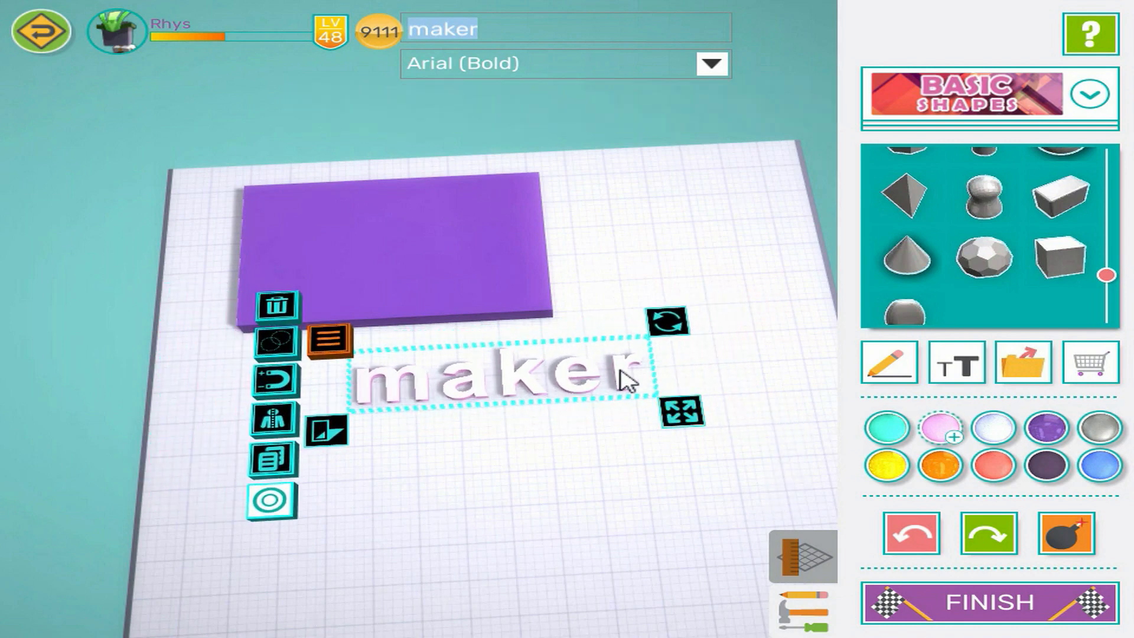
drag(620, 372, 496, 367)
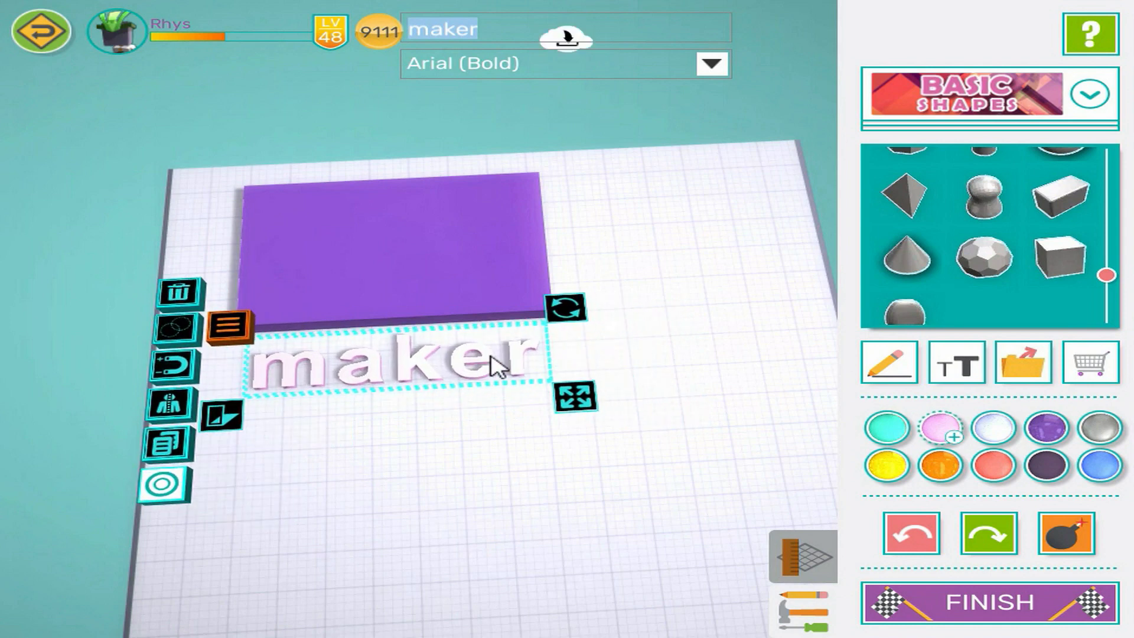
- Enable magnet snapping for the "maker" text and place it on the upper half of the plate
middle_drag(535, 537, 523, 511)
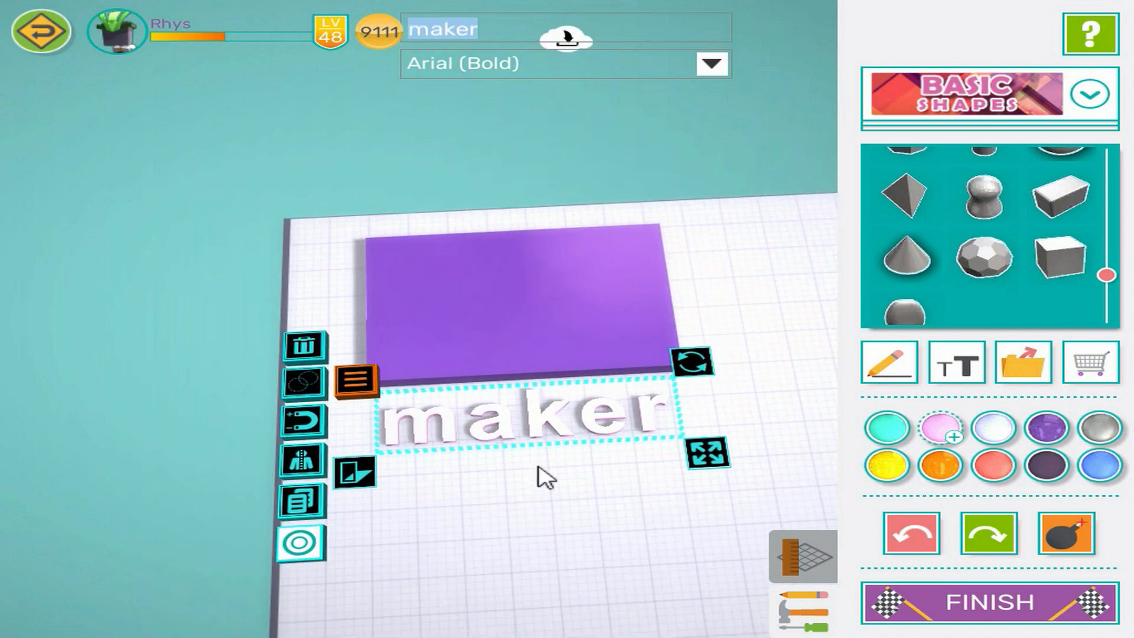
mouse_move(557, 405)
mouse_down()
mouse_move(539, 307)
mouse_move(570, 420)
mouse_move(564, 408)
mouse_up()
click(310, 425)
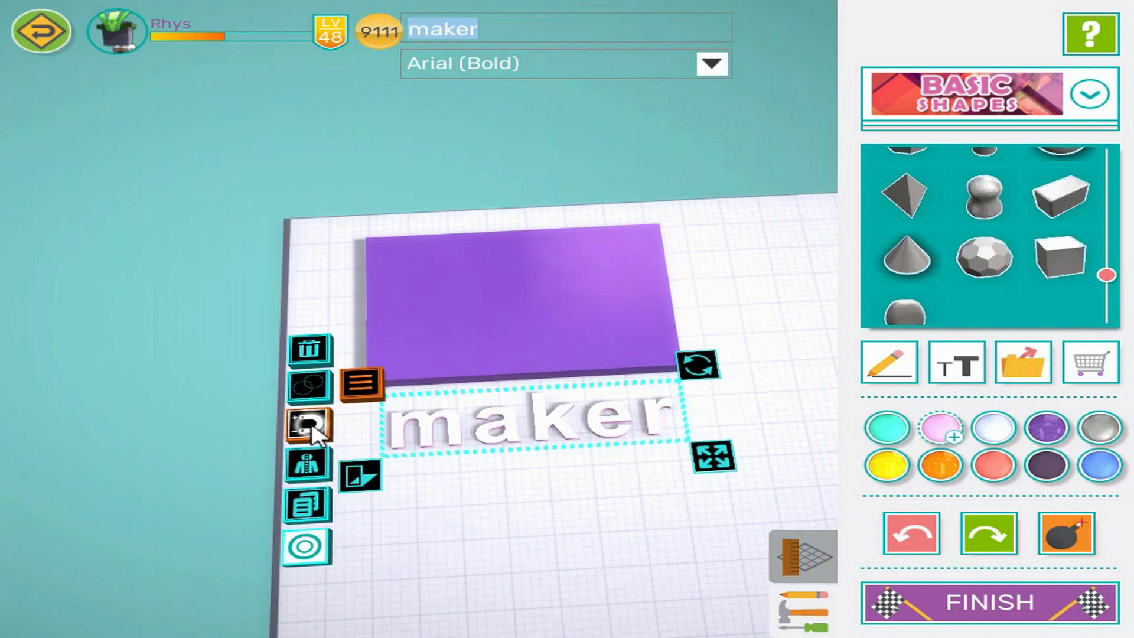
drag(555, 431, 534, 264)
click(606, 513)
- Duplicate the "maker" text, place the copy below it on the plate and change its wording to "#044"
drag(549, 512, 510, 294)
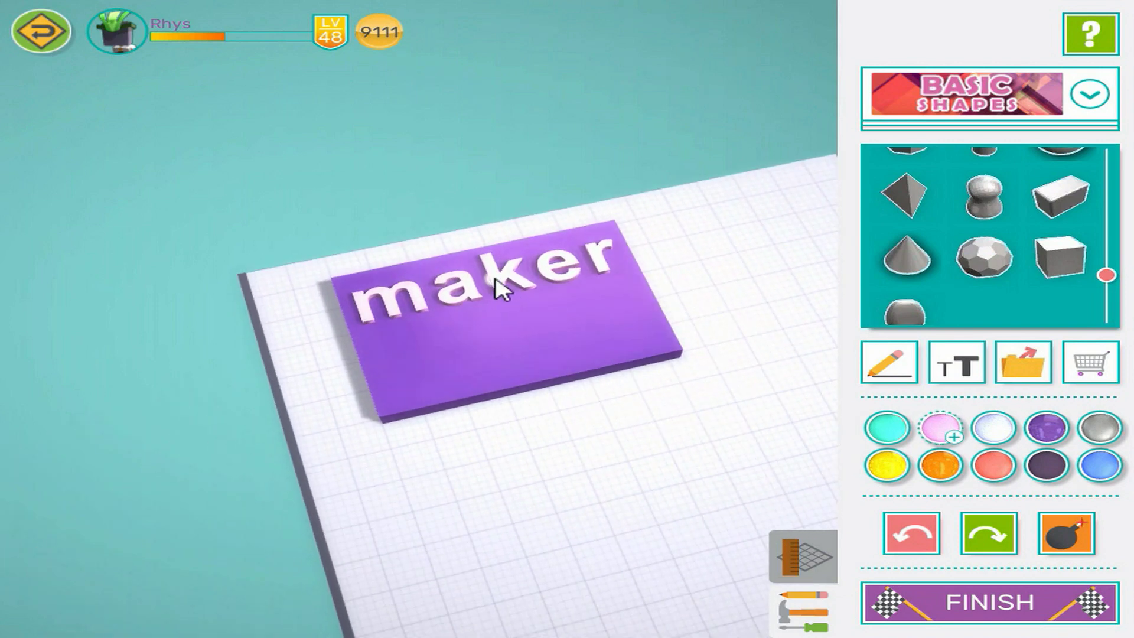
click(501, 289)
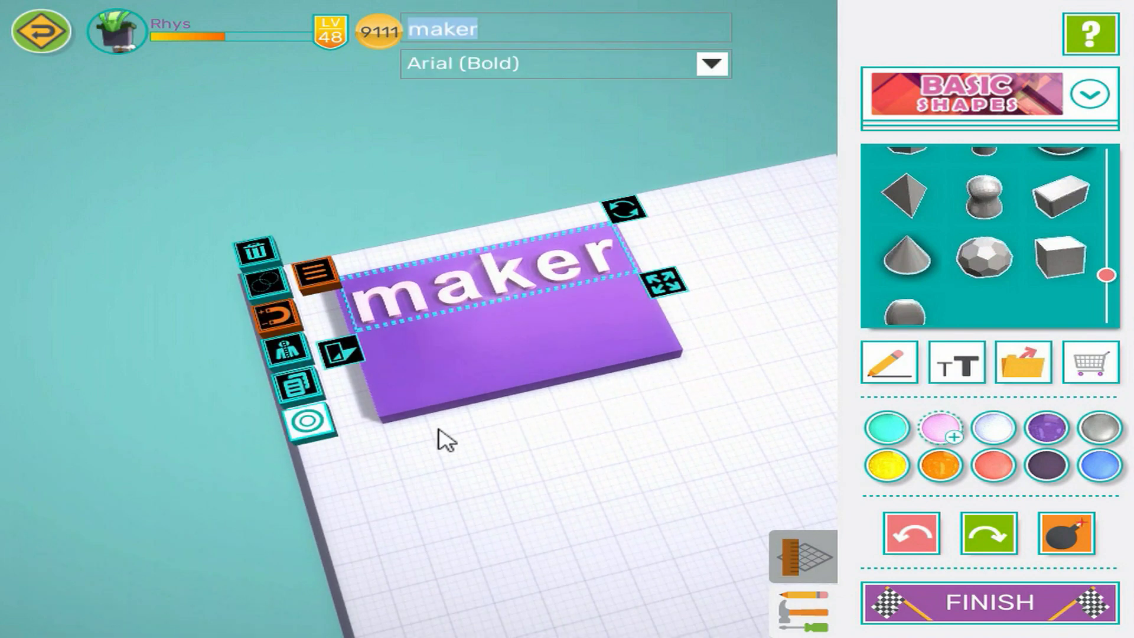
click(298, 387)
drag(554, 293, 546, 345)
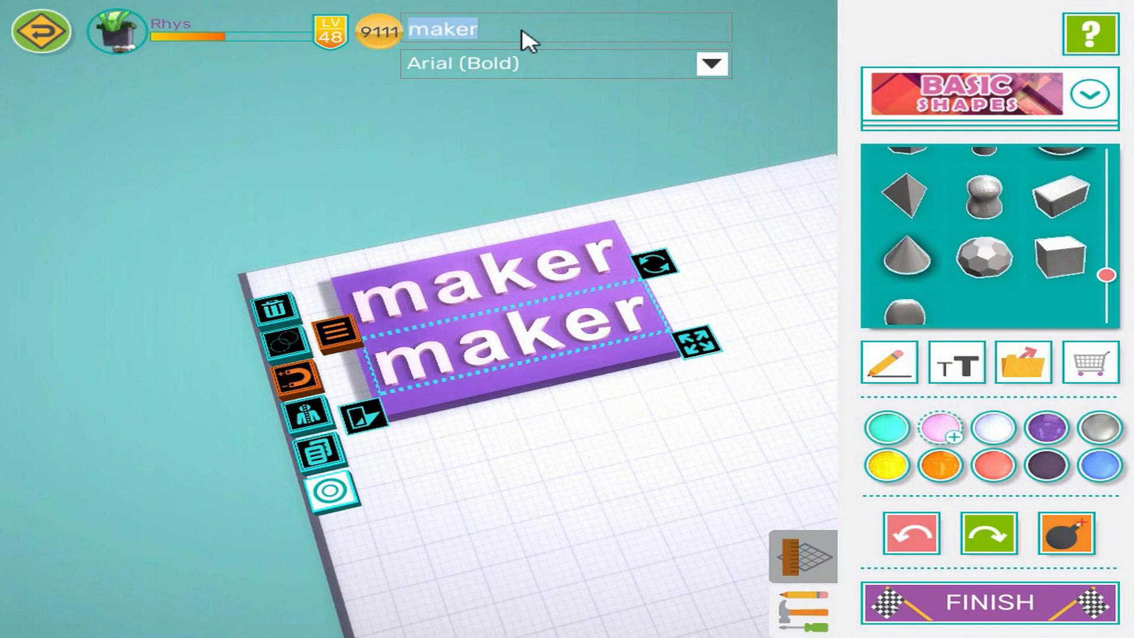
text(#044)
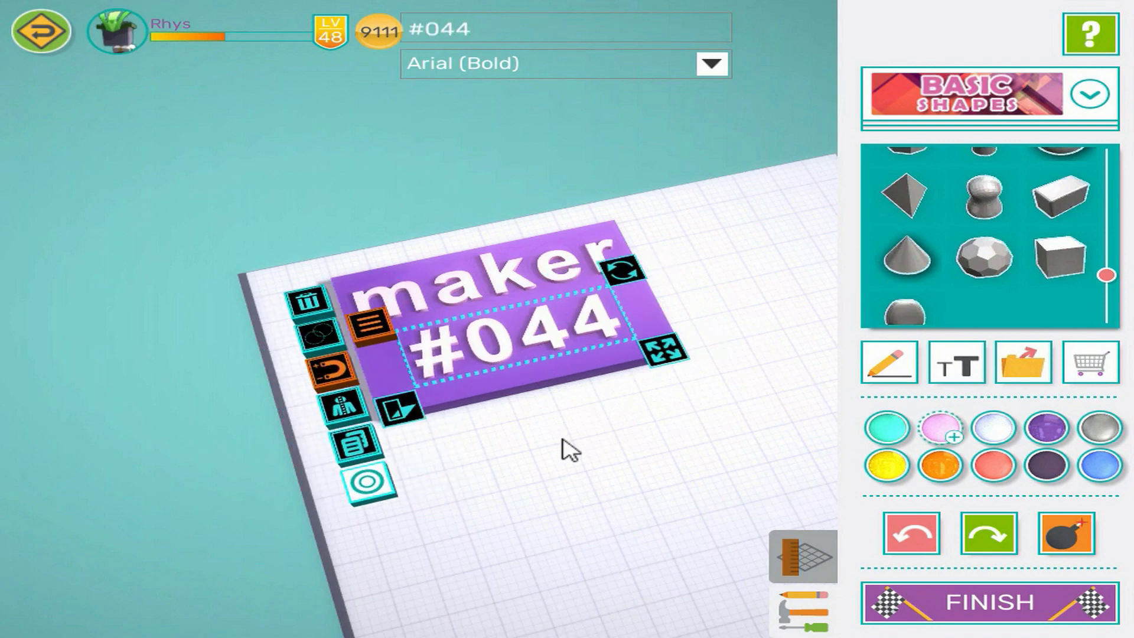
- Enlarge the "#044" text proportionally until it nearly fills the plate's width below "maker"
scroll(563, 438, up, 3)
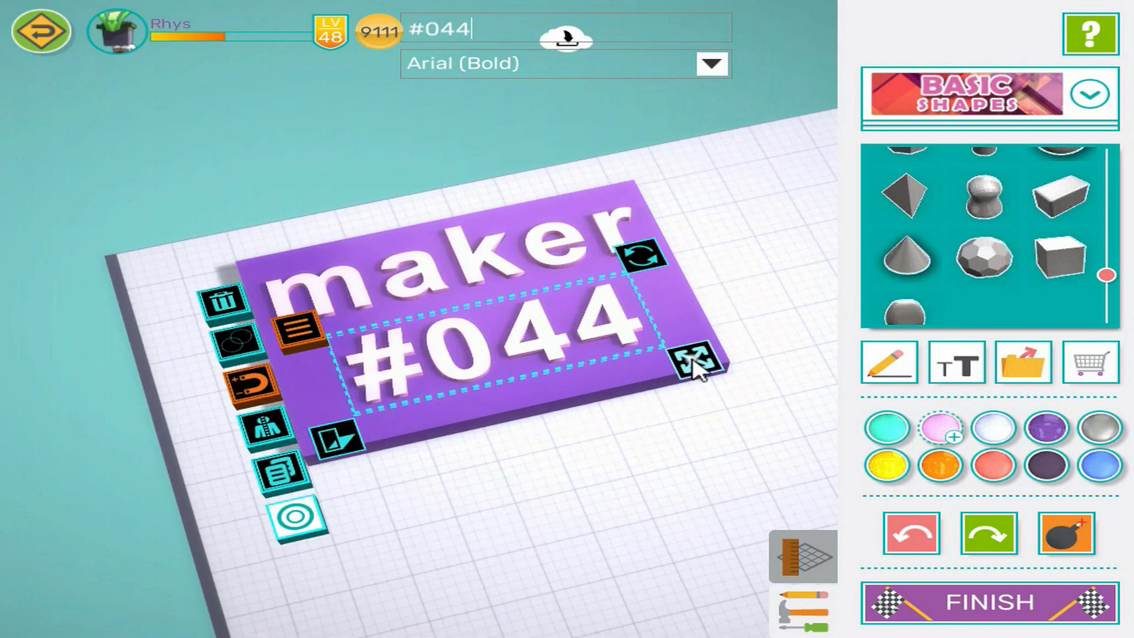
drag(693, 364, 761, 384)
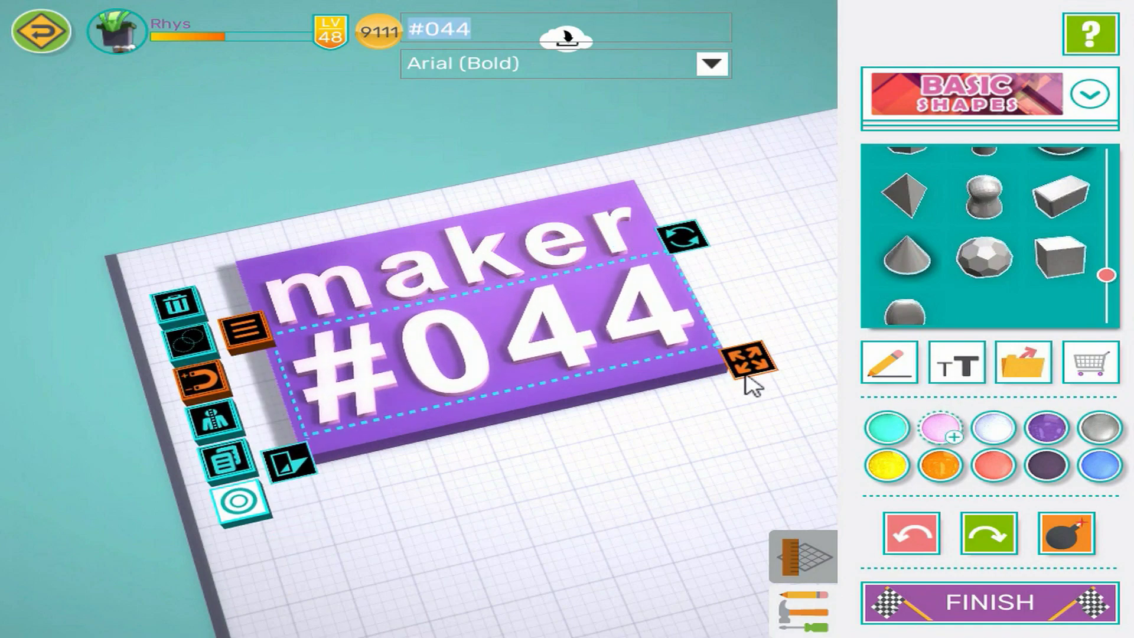
click(564, 577)
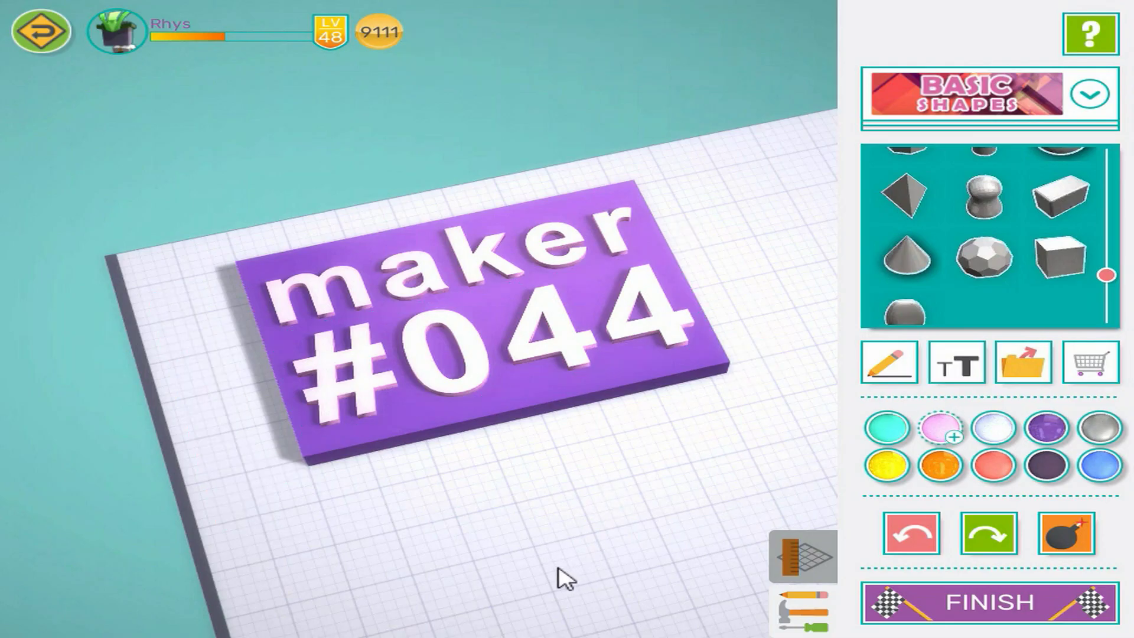
- Fine-tune the vertical position of the "#044" text against the plate's top face
drag(526, 582, 784, 379)
click(512, 440)
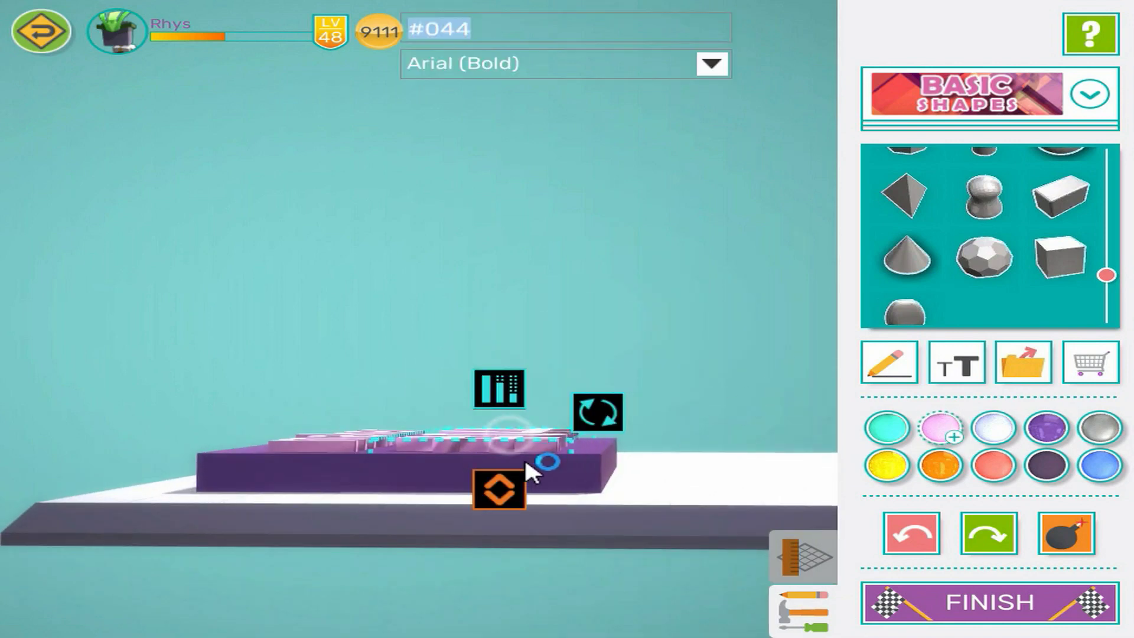
drag(500, 495, 496, 497)
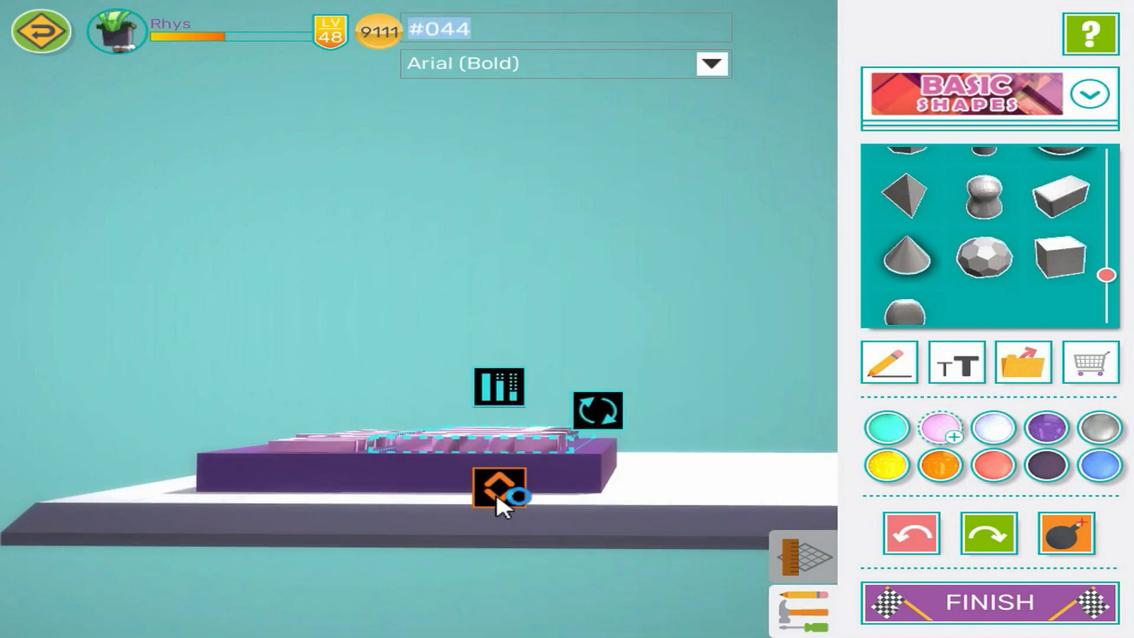
click(716, 452)
- Add a pink torus and scale it down proportionally to a small key ring loop
drag(732, 394, 435, 584)
scroll(492, 489, down, 3)
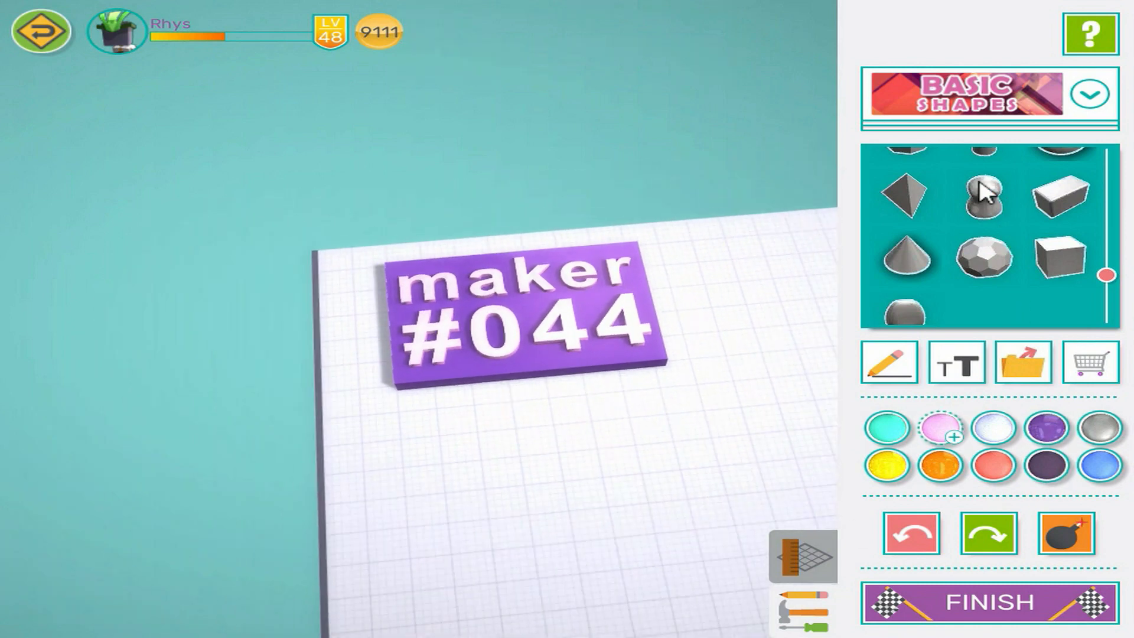
drag(979, 181, 972, 310)
drag(977, 188, 967, 299)
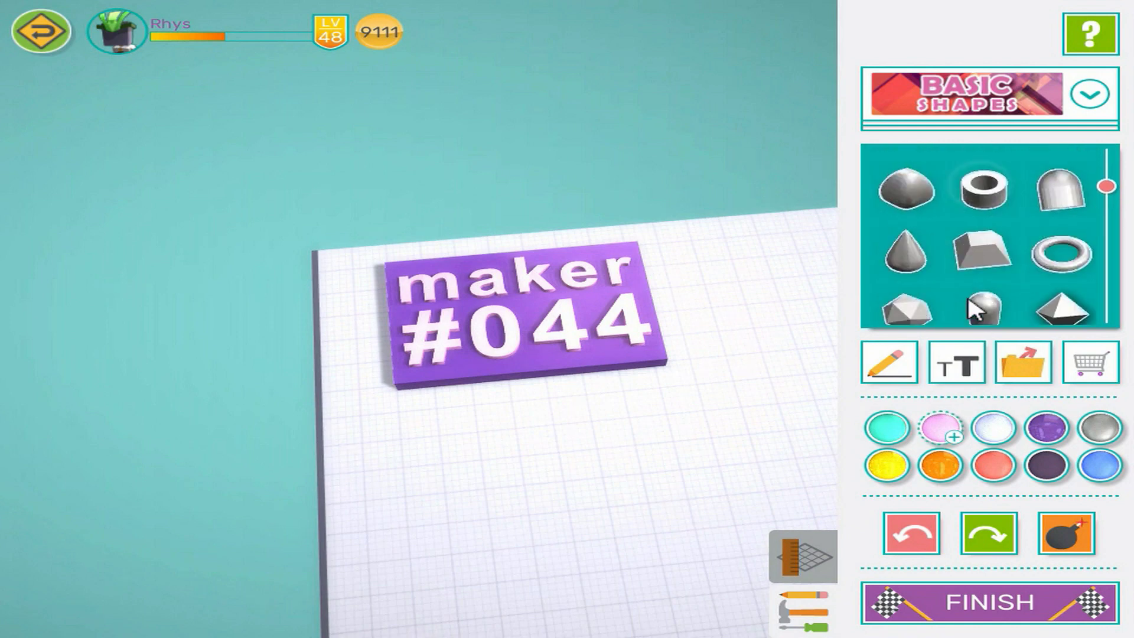
click(1063, 253)
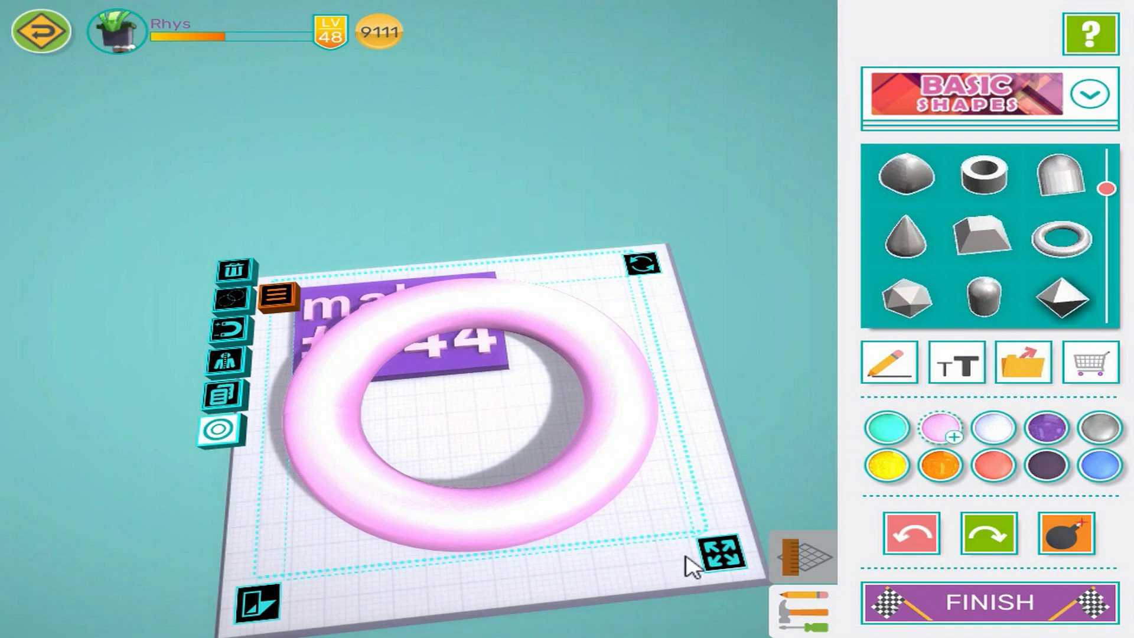
drag(728, 560, 548, 476)
- Lower the small ring onto the grid and move it so it overlaps the middle of the plate's left edge
drag(473, 519, 534, 420)
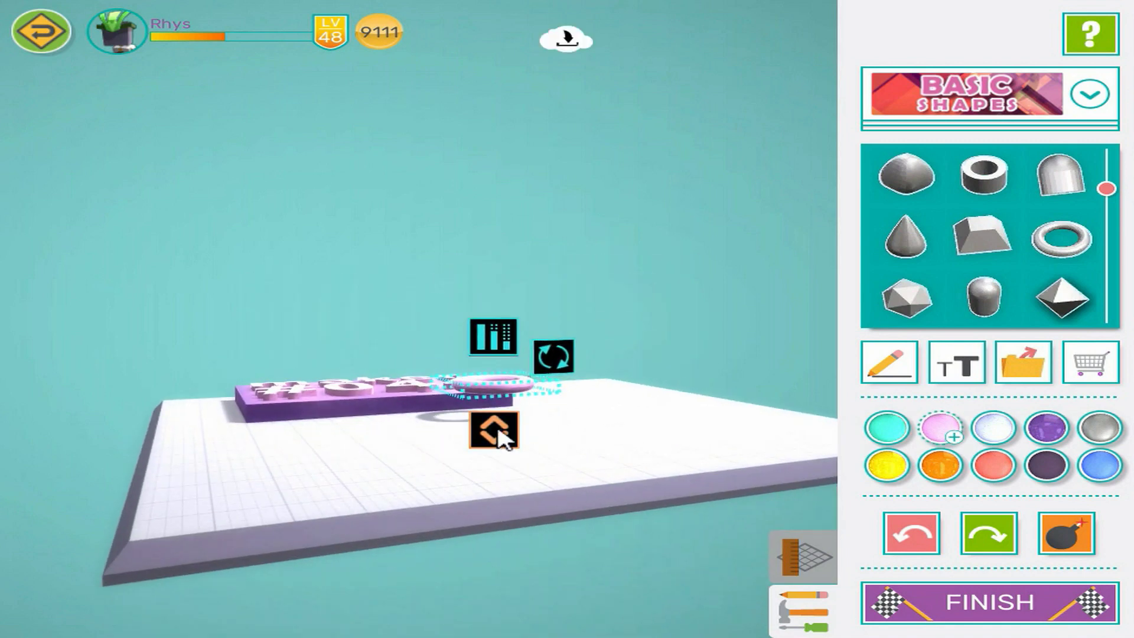
drag(498, 429, 500, 432)
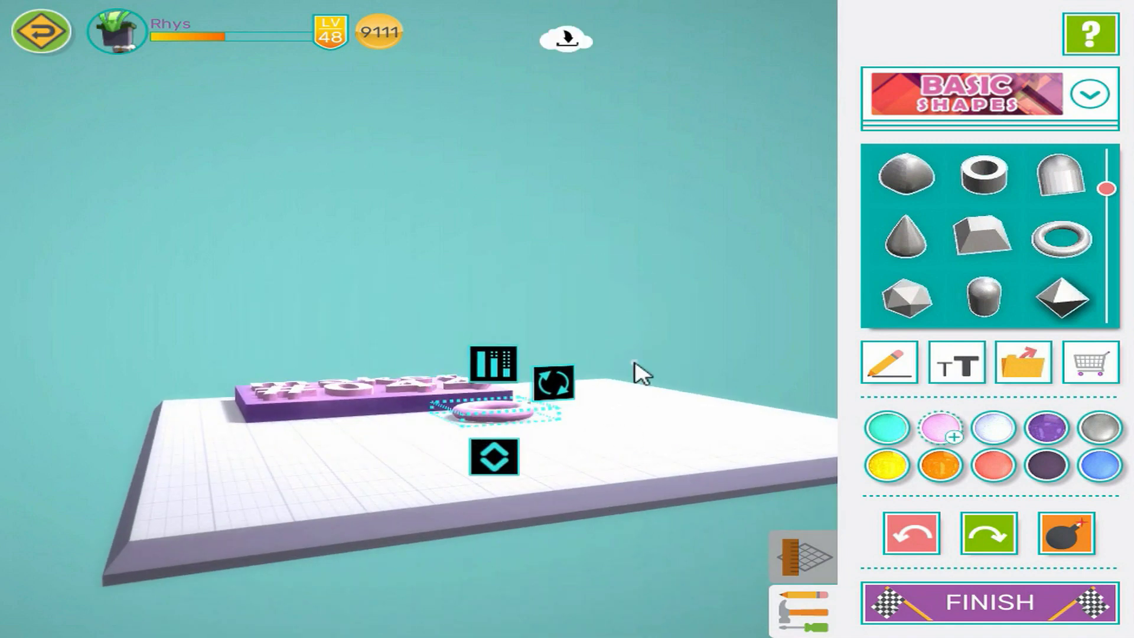
drag(625, 398, 530, 568)
right_drag(531, 491, 605, 520)
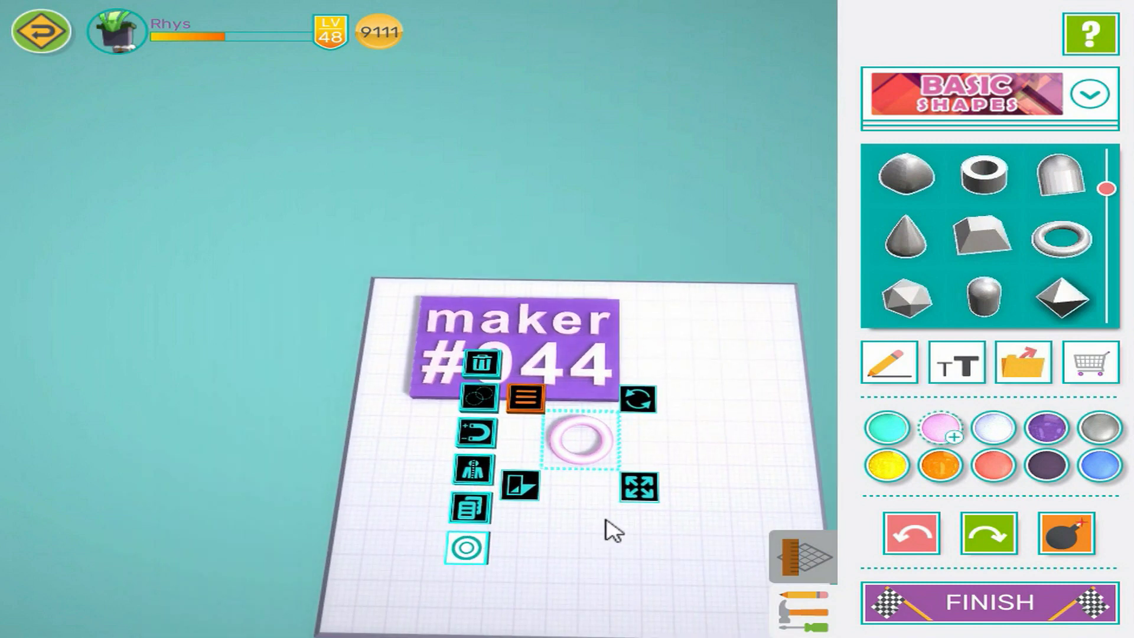
scroll(614, 528, up, 1)
drag(583, 496, 408, 366)
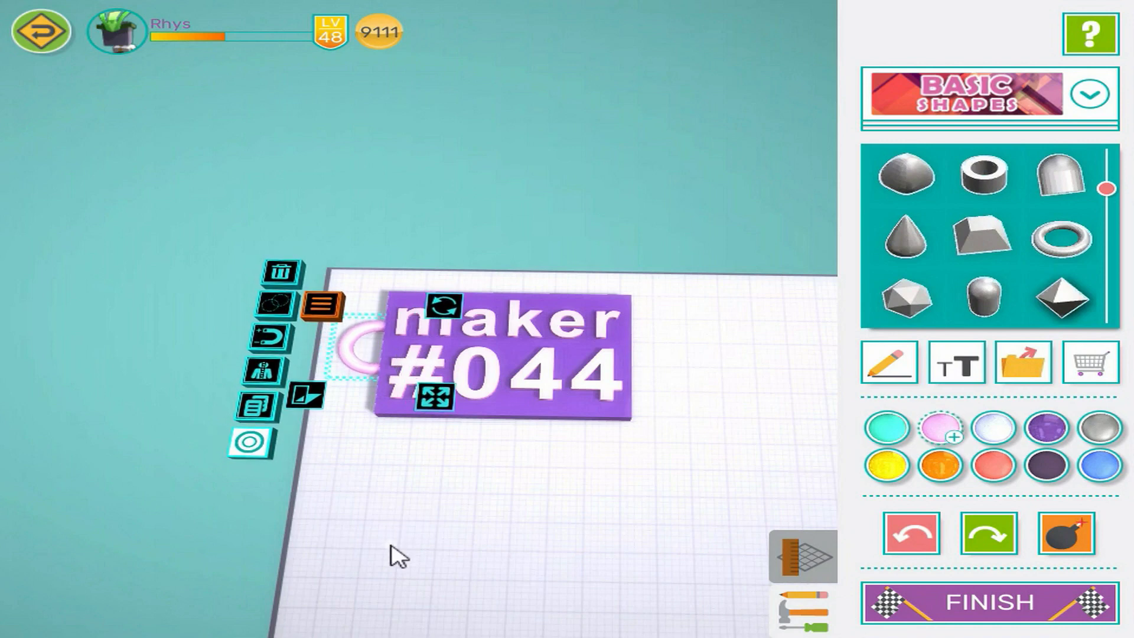
click(360, 564)
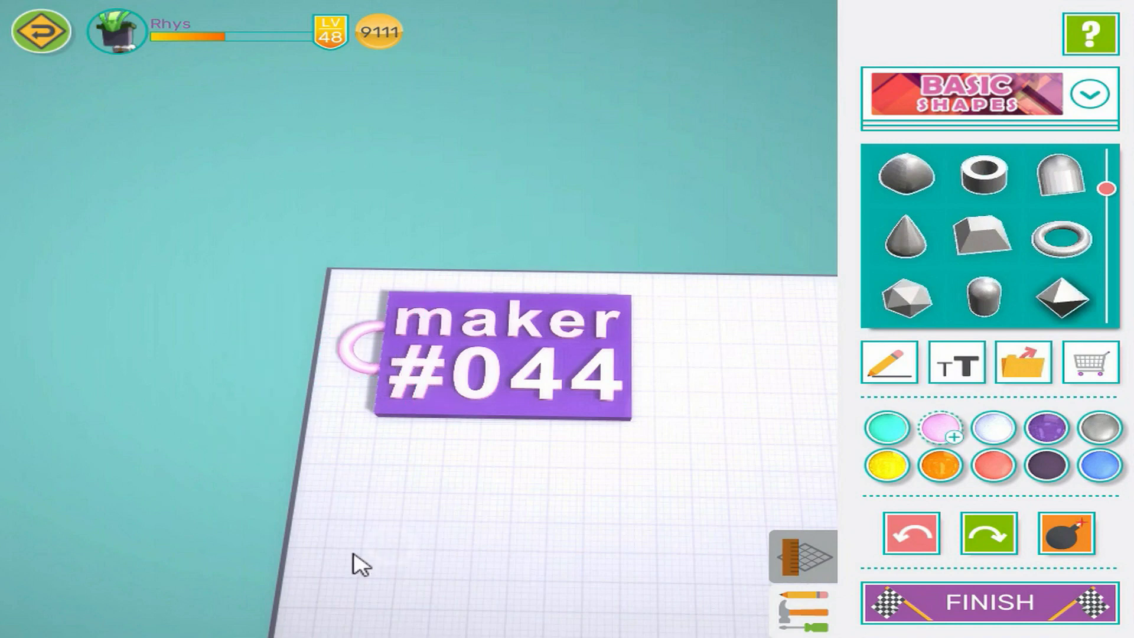
- Recolour the ring purple to match the plate
click(358, 372)
click(1047, 428)
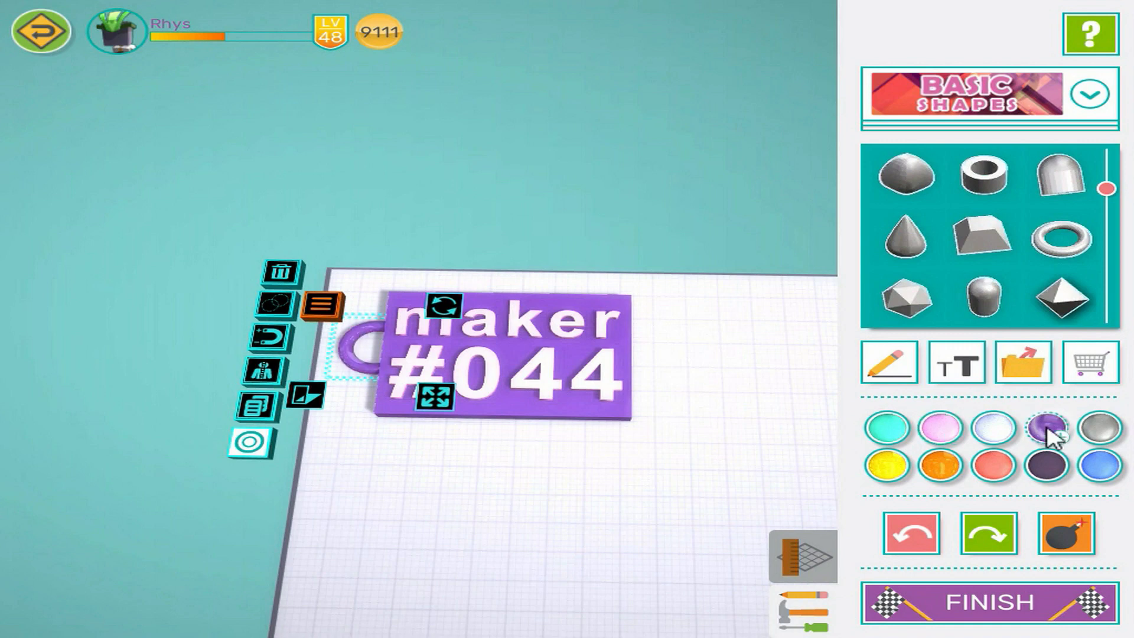
click(314, 565)
drag(410, 511, 400, 542)
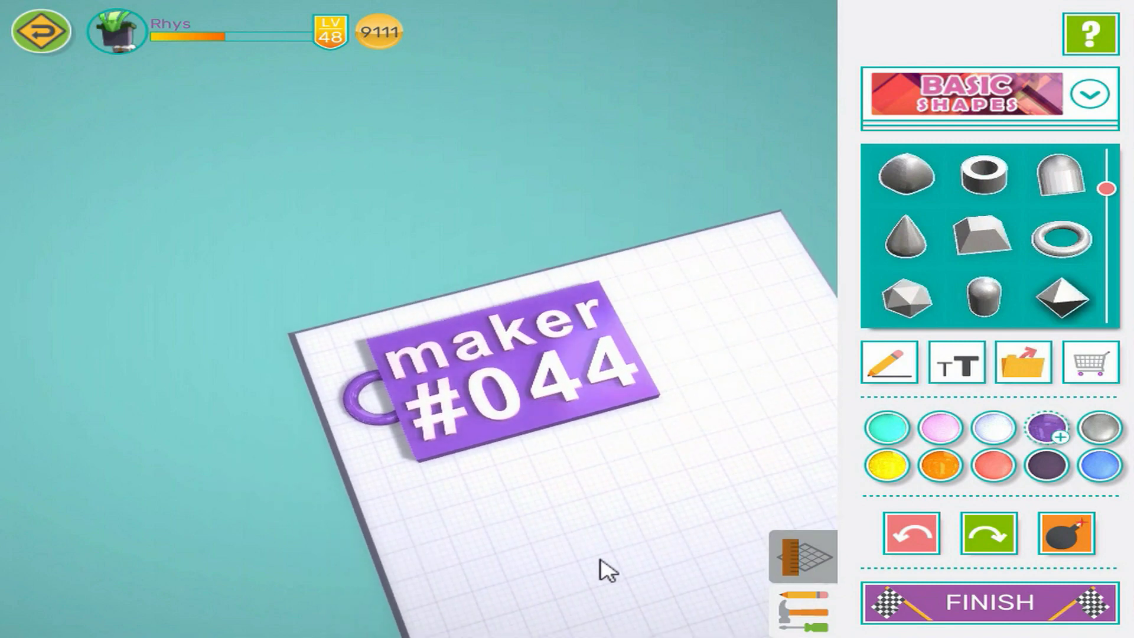
- Add a cylinder on the grid just beyond the plate's right edge and colour it turquoise
drag(464, 562, 417, 551)
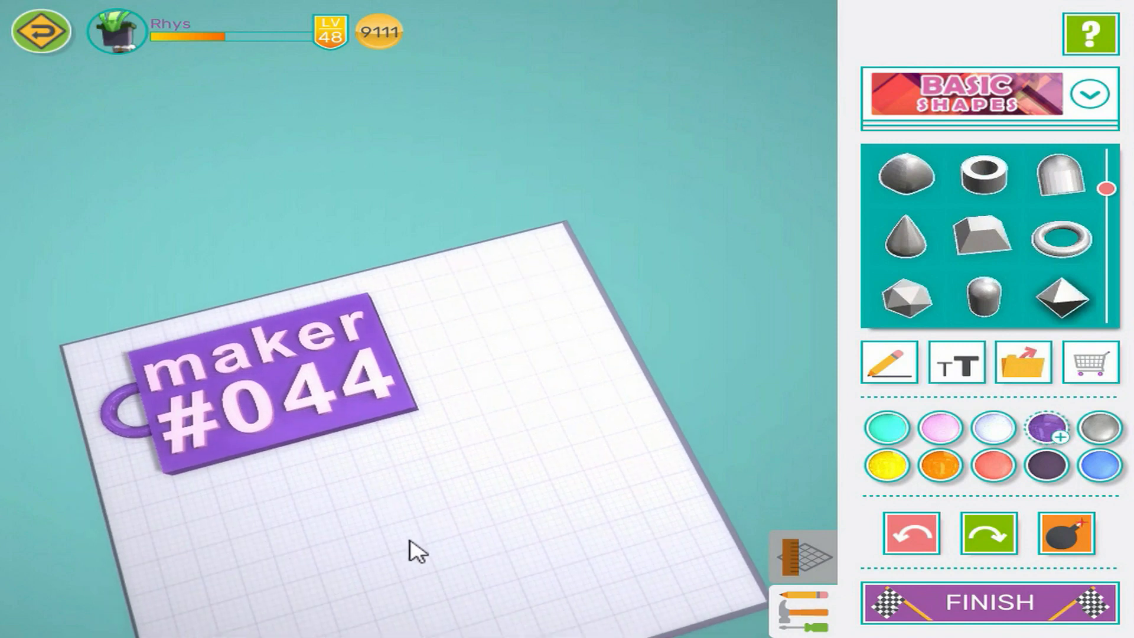
drag(982, 278, 965, 141)
click(982, 201)
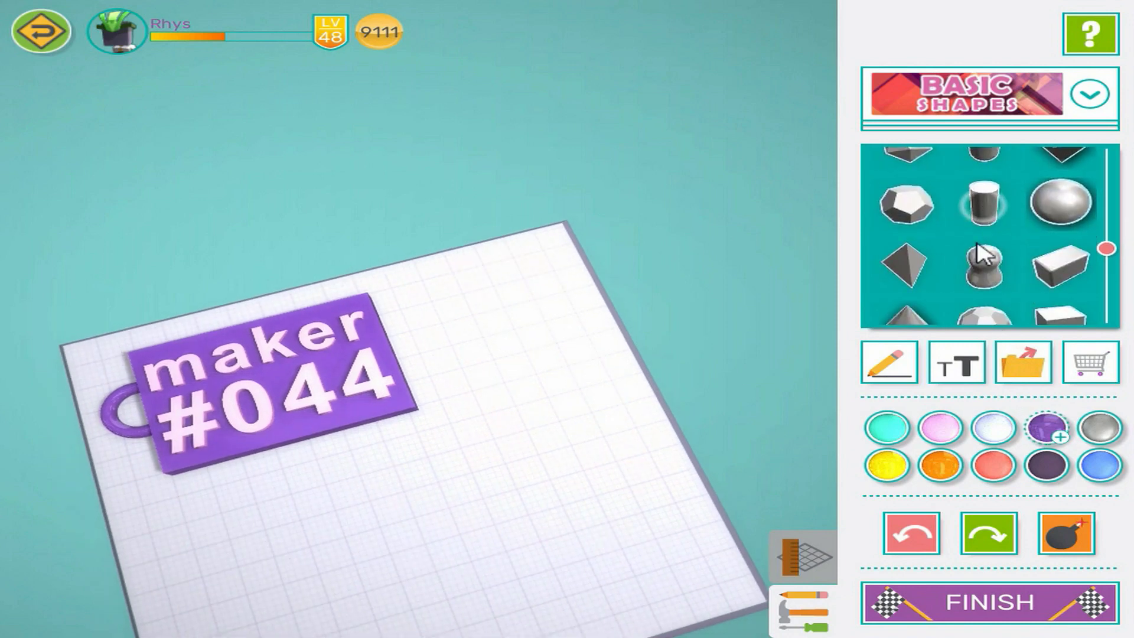
drag(343, 472, 485, 321)
click(886, 427)
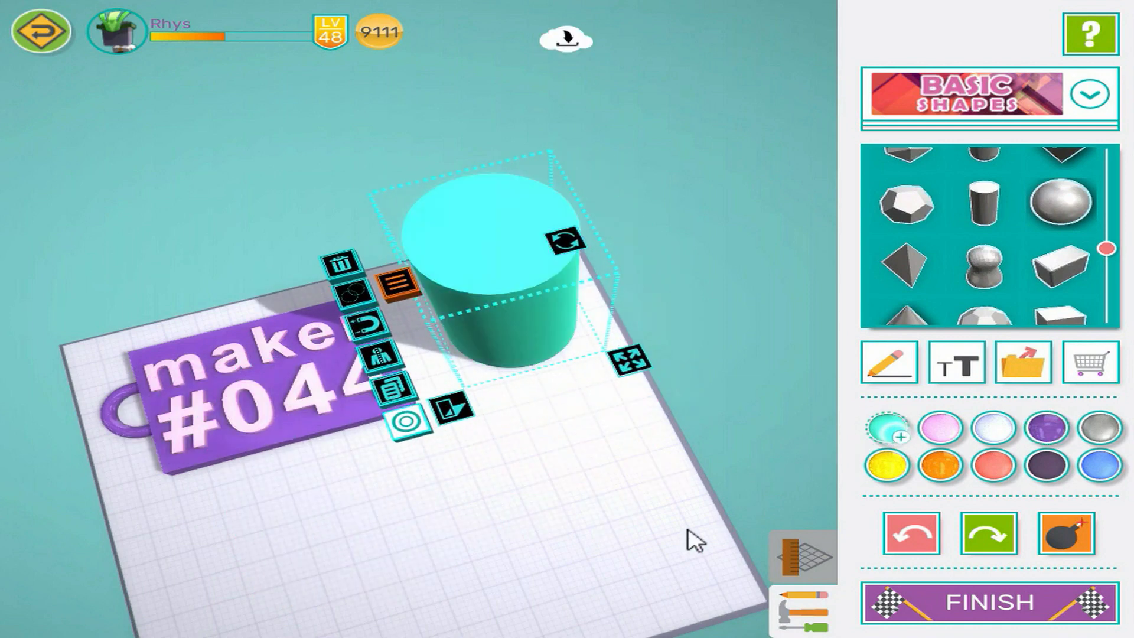
- Unlock the cylinder's scale ratio and squash it front to back into a thin oval column
drag(547, 539, 494, 565)
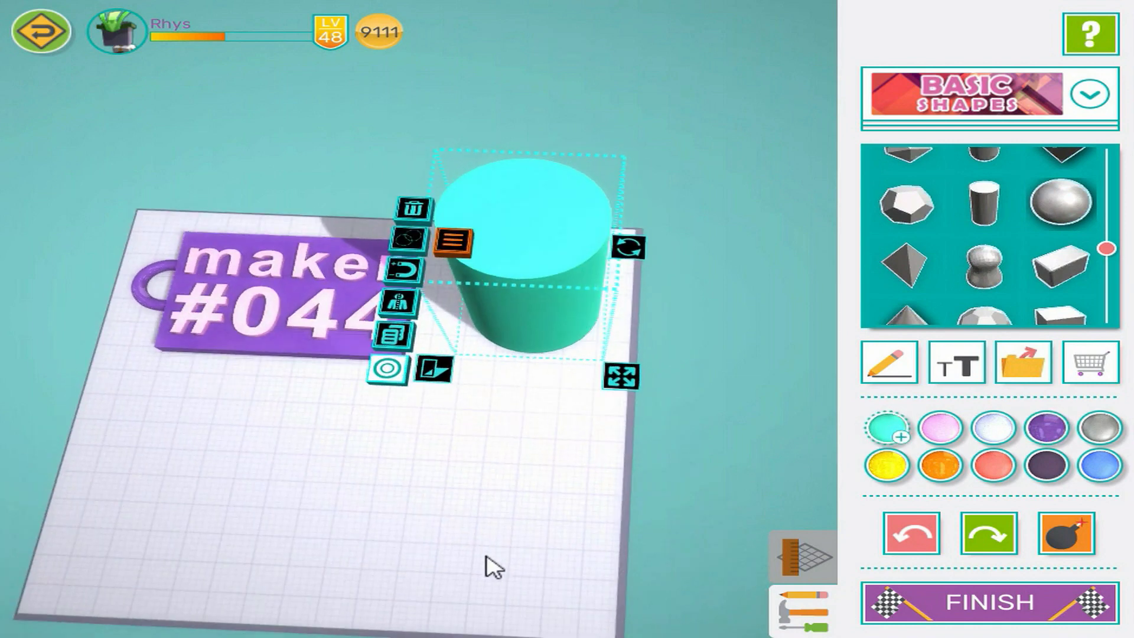
click(629, 376)
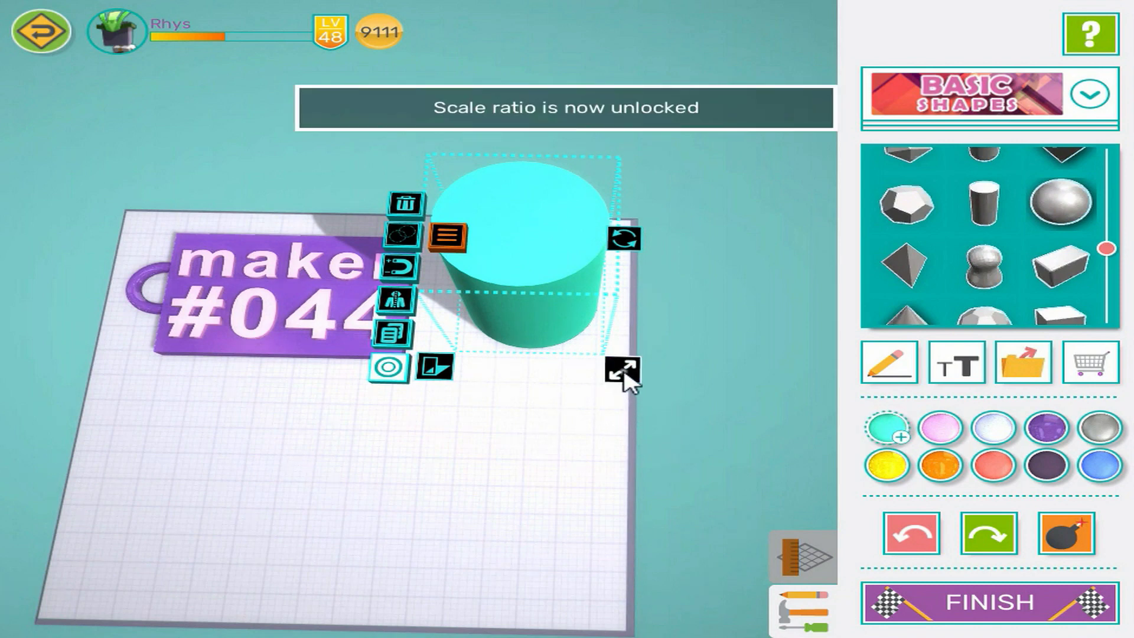
drag(626, 380, 628, 309)
drag(548, 287, 532, 319)
drag(438, 525, 422, 423)
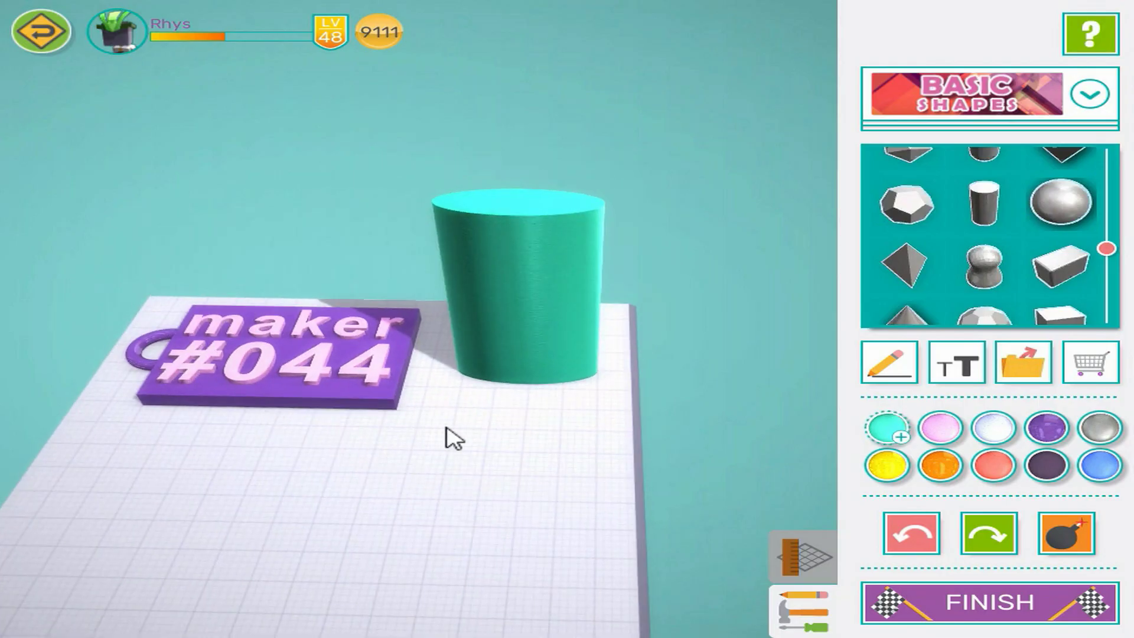
- Duplicate the plate's "maker" text and place the copy on the empty grid in front of the plate
right_drag(447, 427, 632, 406)
drag(609, 425, 444, 362)
click(424, 260)
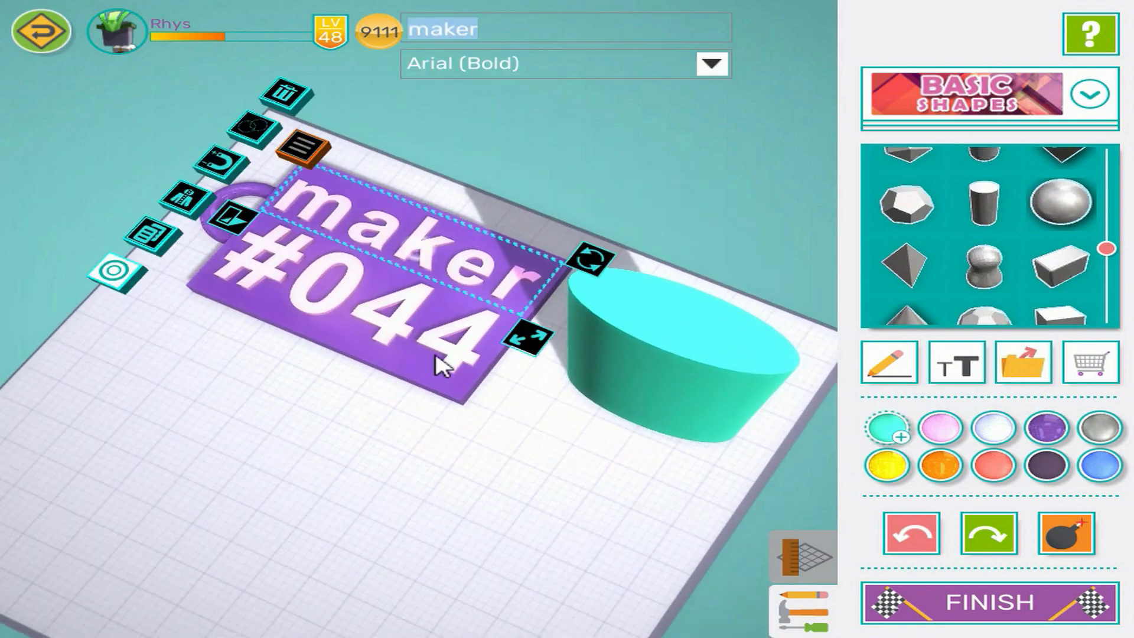
click(155, 239)
drag(503, 297, 581, 534)
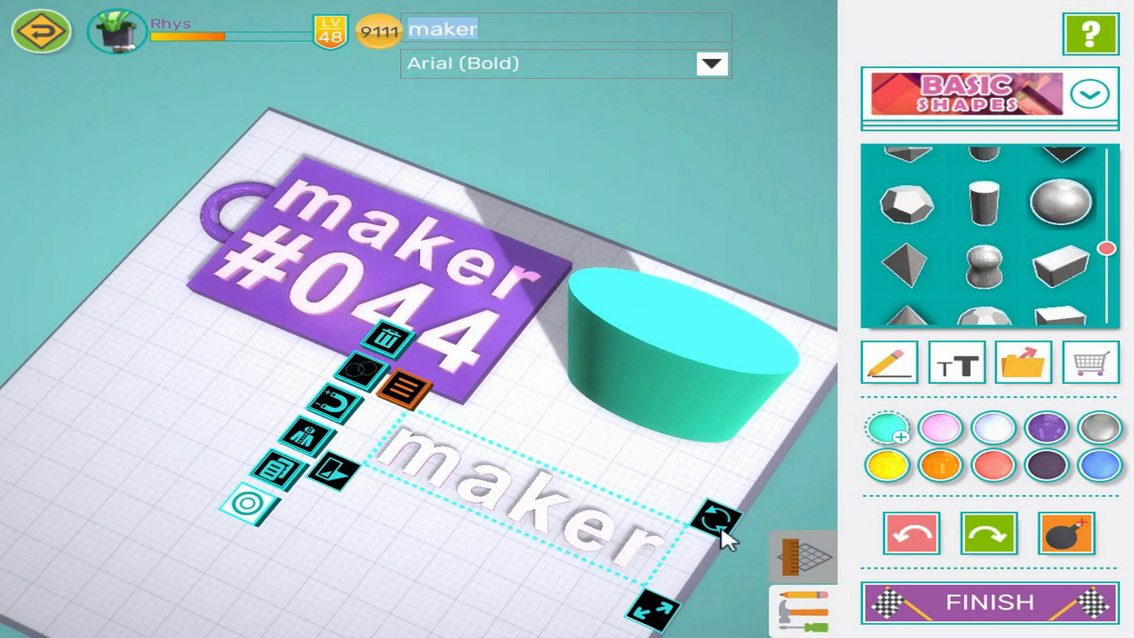
- Rotate the copied "maker" text a quarter turn on the grid and tilt it to stand vertically, reading upward
drag(717, 520, 591, 301)
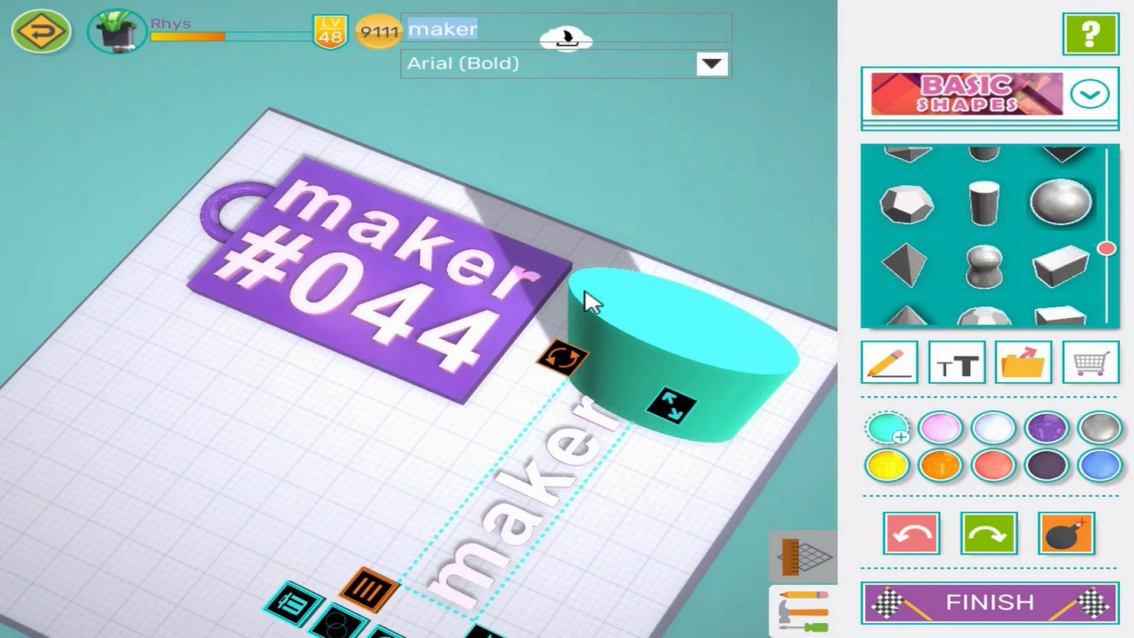
drag(637, 574, 613, 542)
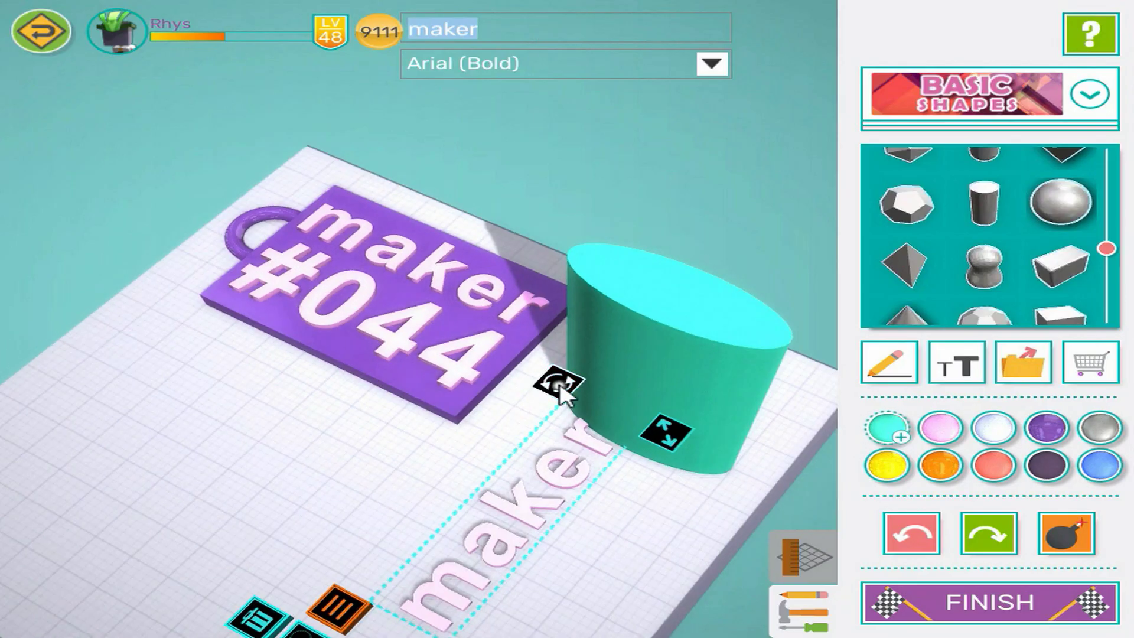
click(558, 387)
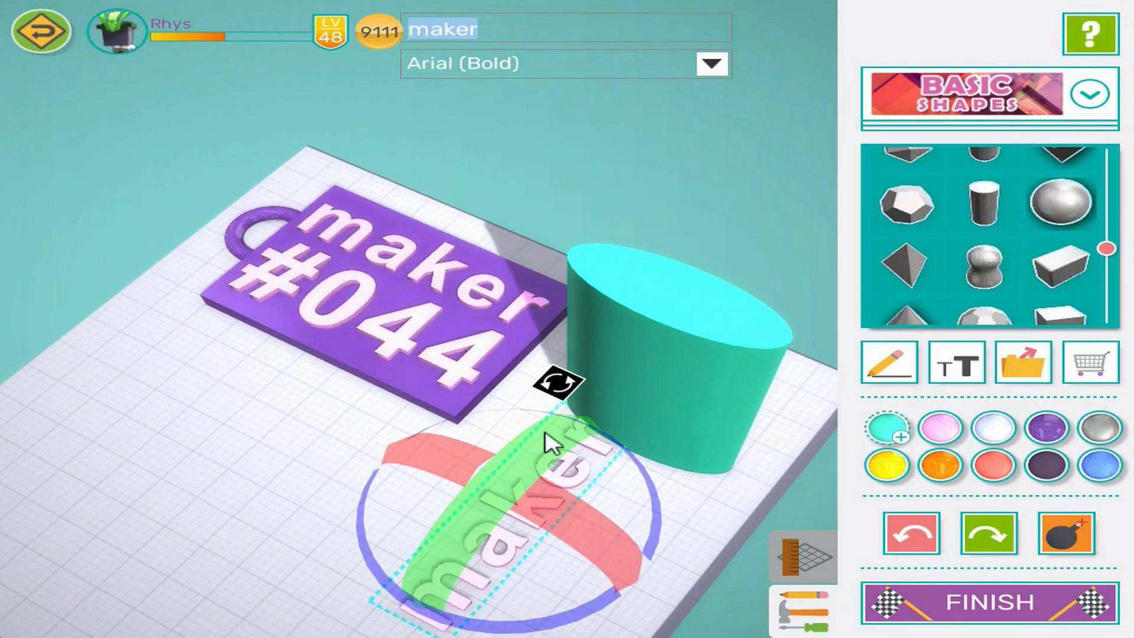
drag(560, 436, 402, 605)
drag(286, 590, 119, 425)
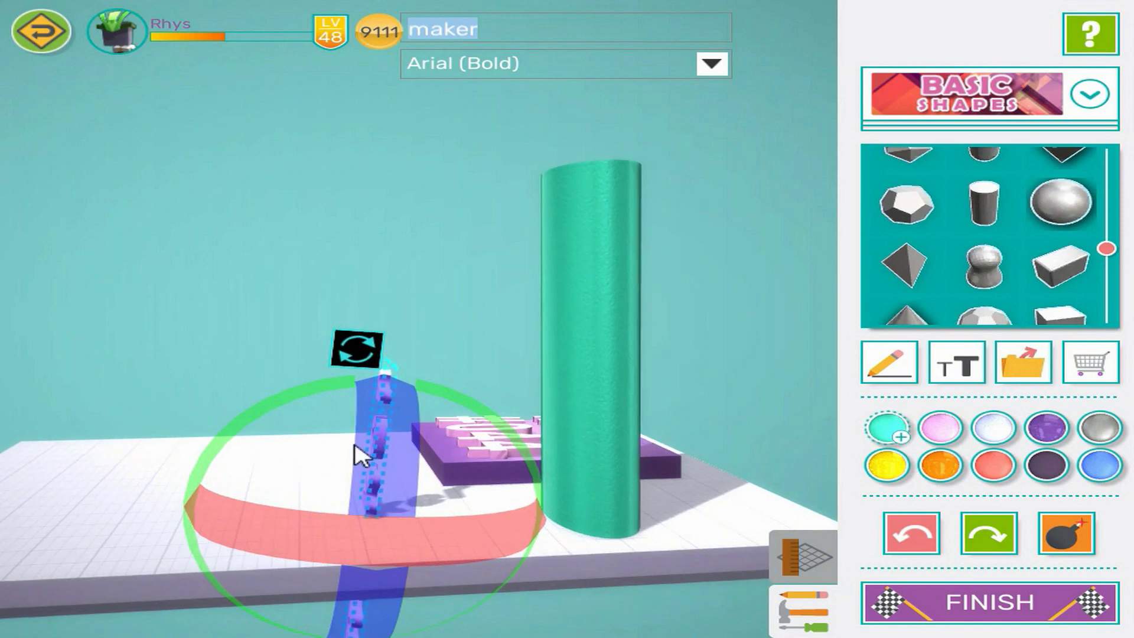
drag(467, 407, 458, 401)
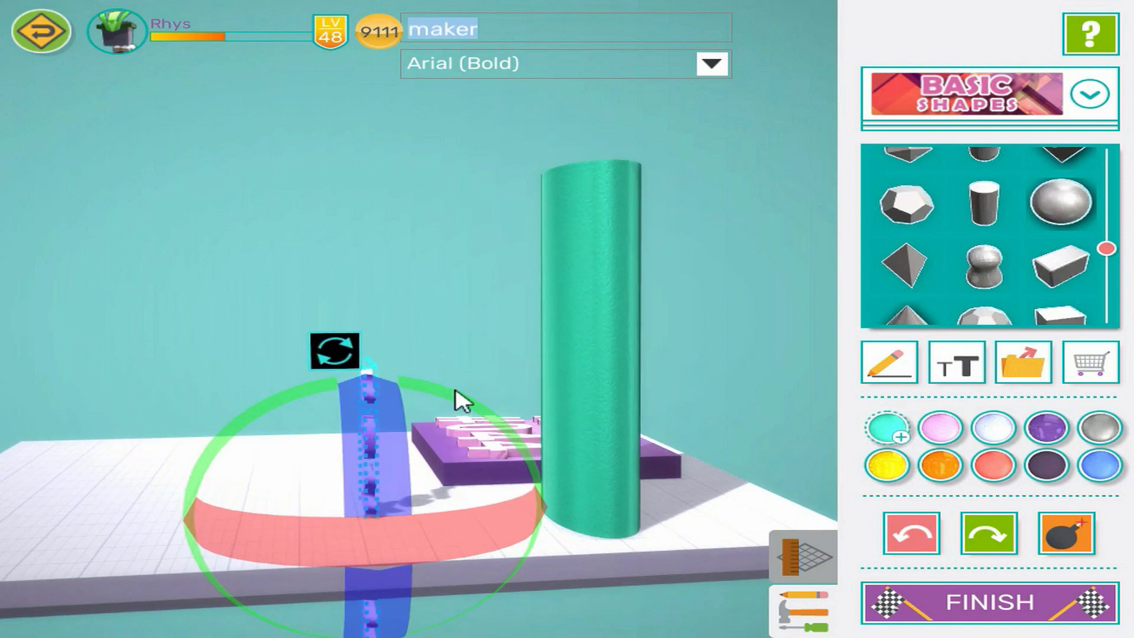
click(343, 355)
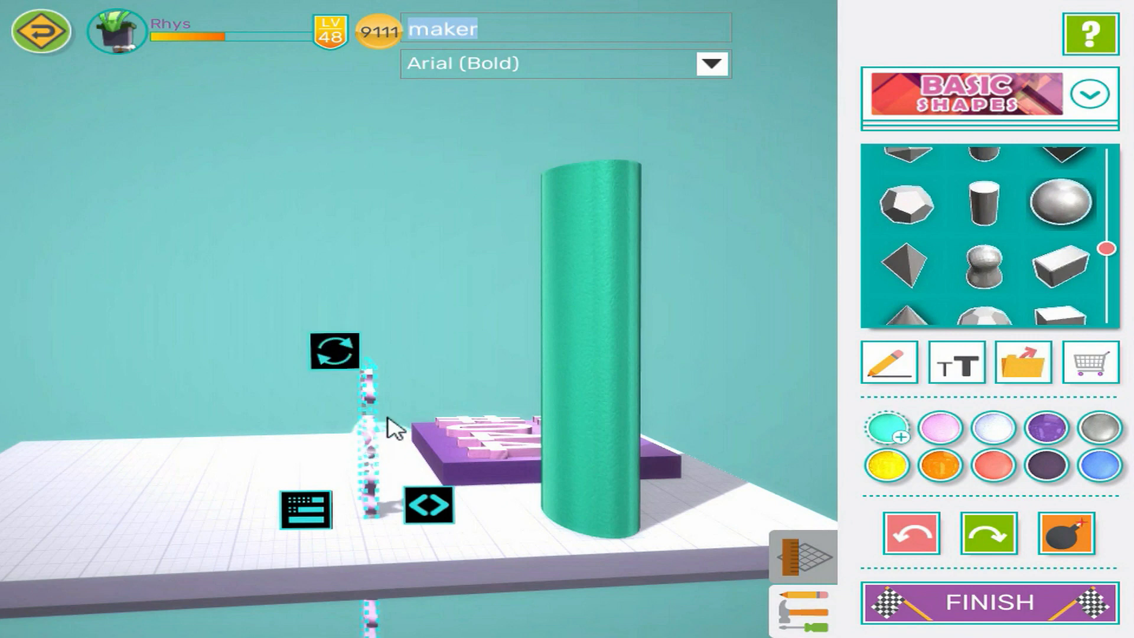
- Move the upright "maker" text against the oval column's broad front face and centre it there
drag(388, 418, 526, 316)
drag(453, 574, 597, 588)
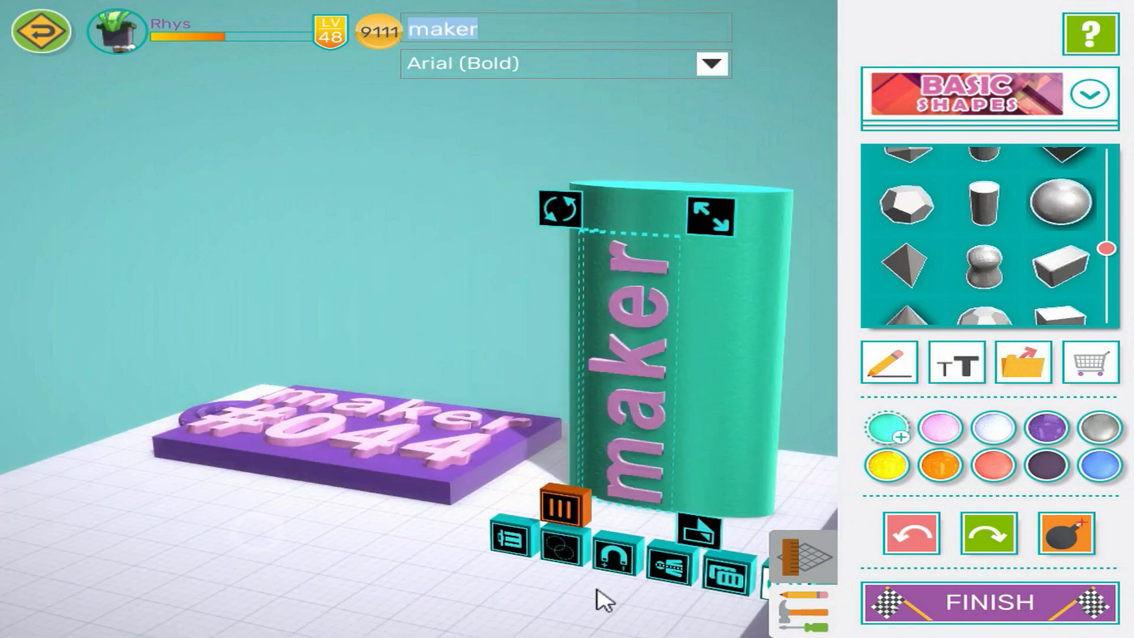
drag(650, 349, 691, 334)
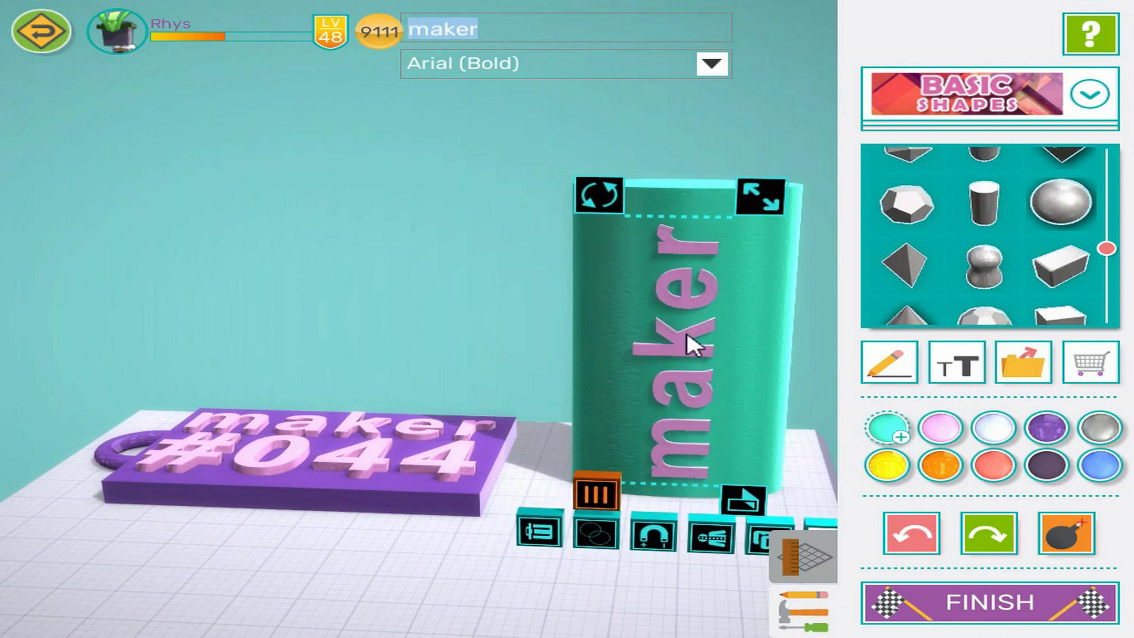
- Duplicate the upright "maker" text and position the two texts so they protrude from the column's front and back faces
click(448, 313)
drag(705, 571, 584, 552)
click(608, 360)
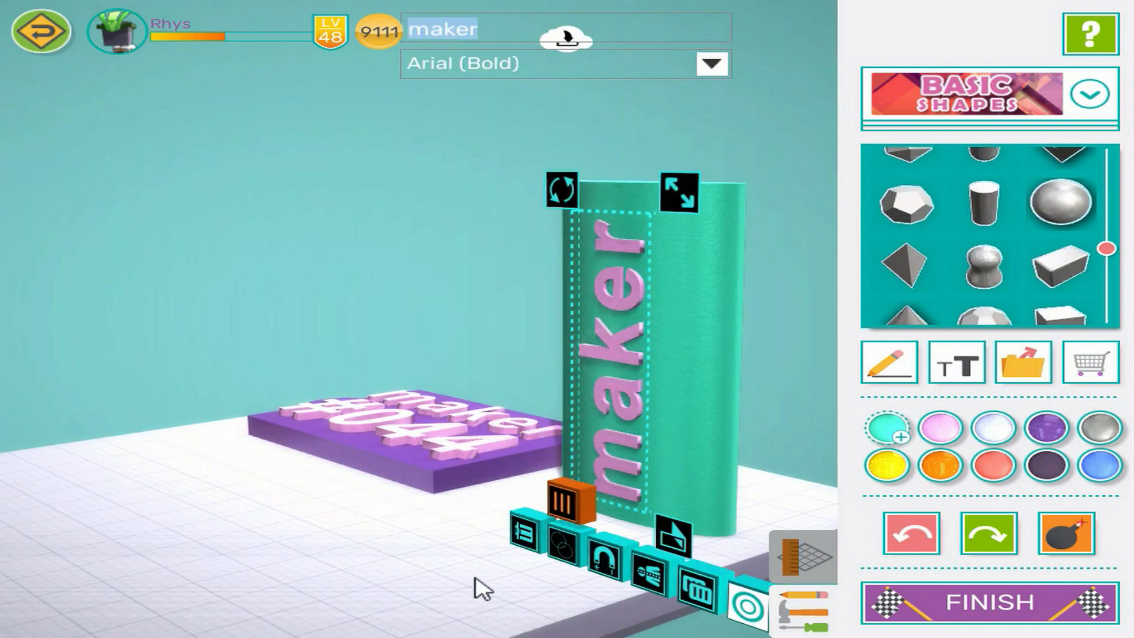
drag(291, 587, 260, 588)
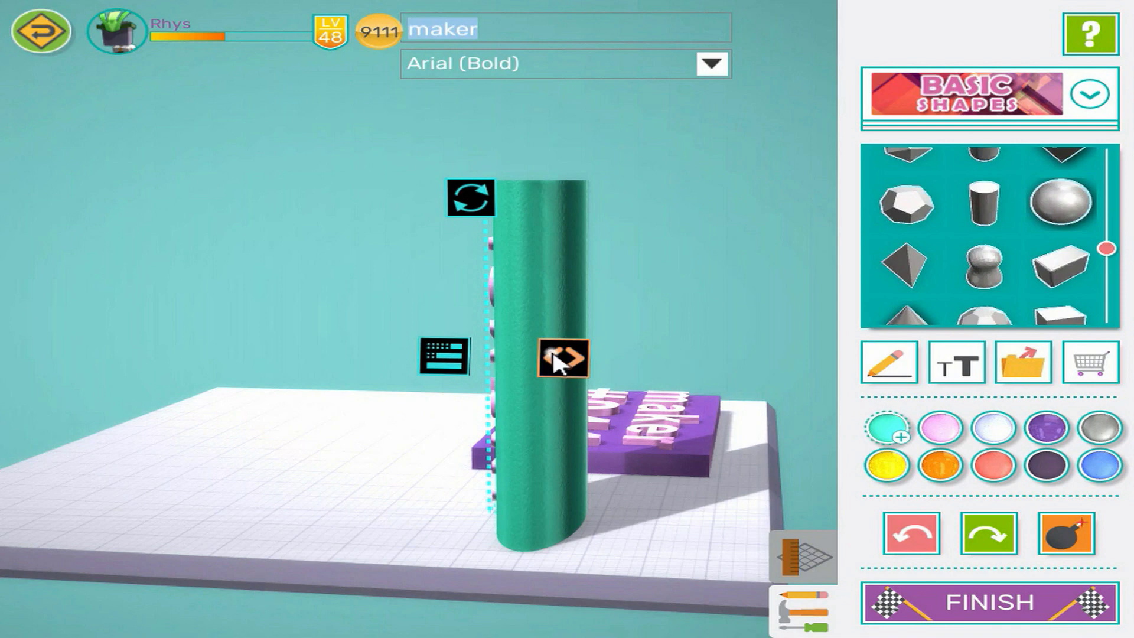
drag(558, 362, 629, 365)
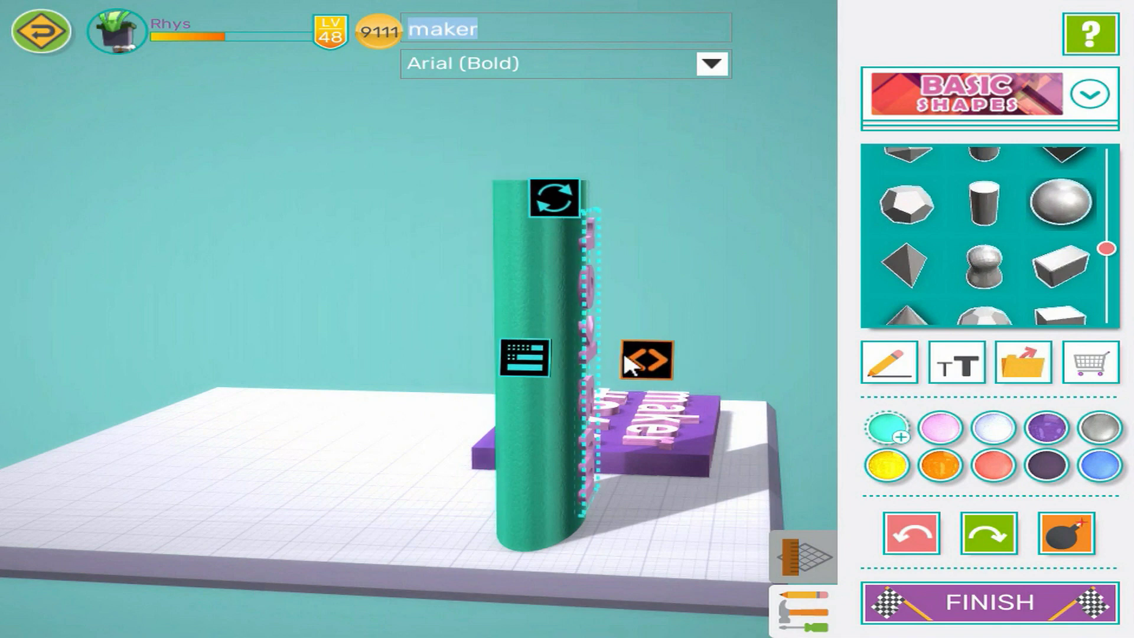
click(675, 525)
drag(676, 524, 456, 359)
click(497, 348)
drag(215, 519, 445, 517)
drag(589, 367, 514, 366)
click(378, 588)
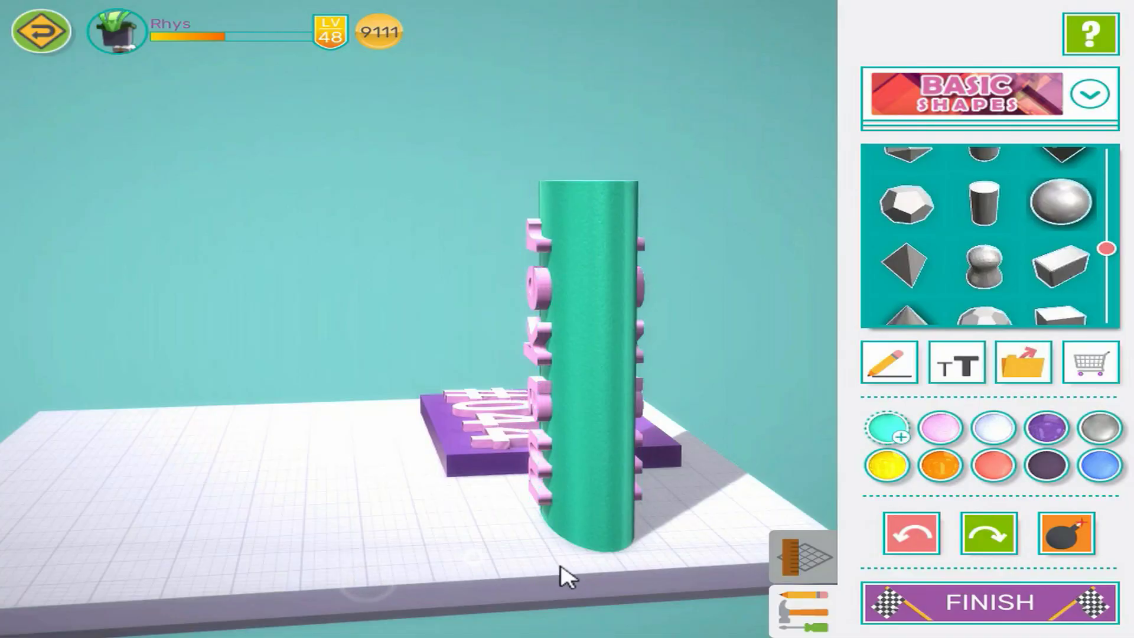
- Duplicate the purple ring and place the copy on the grid in front of the oval column
drag(559, 575, 375, 561)
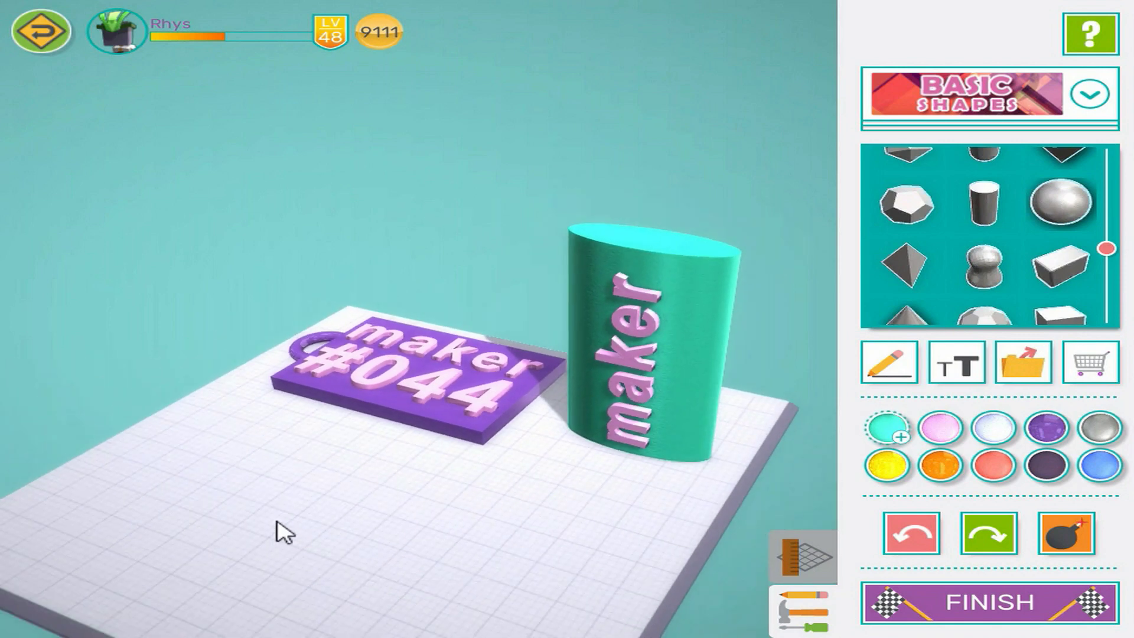
drag(276, 522, 199, 584)
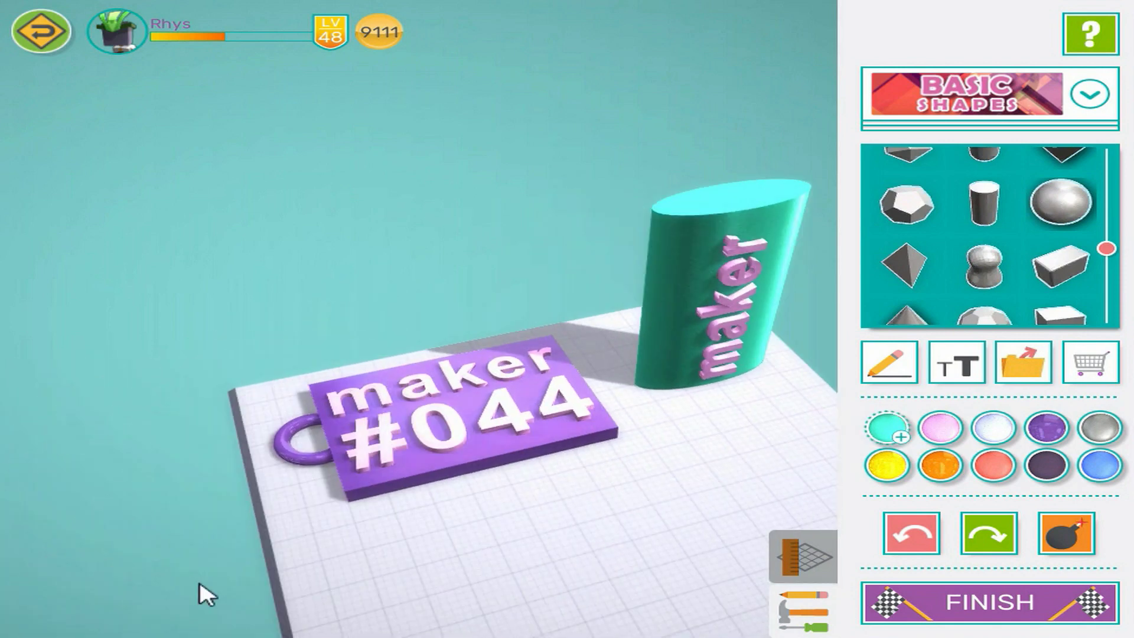
click(312, 460)
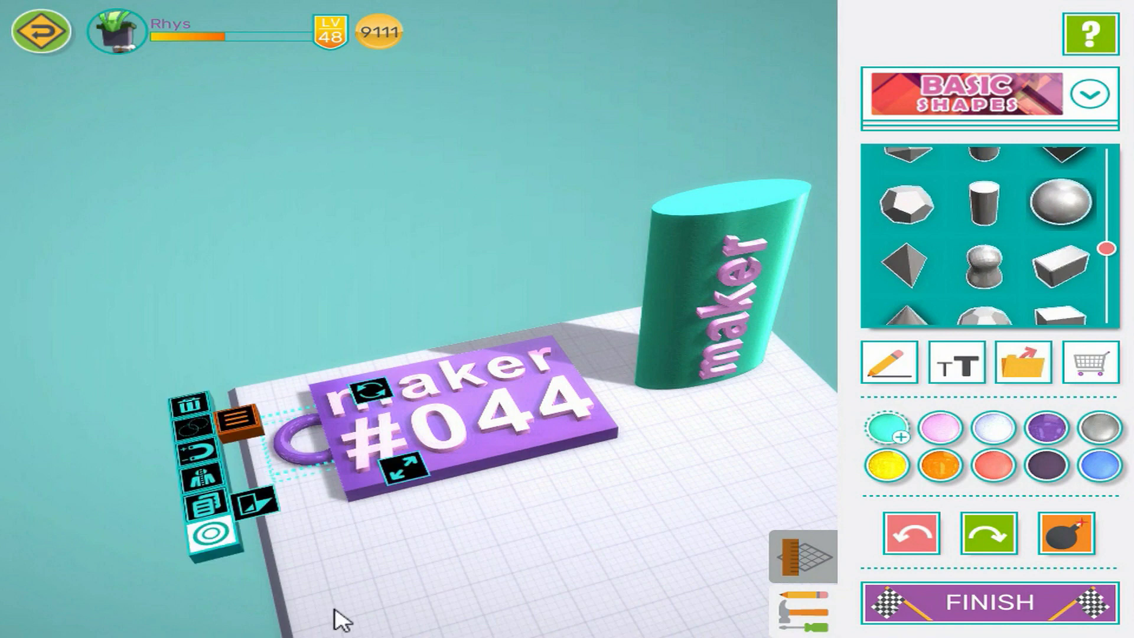
click(200, 486)
click(207, 507)
drag(308, 486, 732, 522)
drag(490, 577, 245, 574)
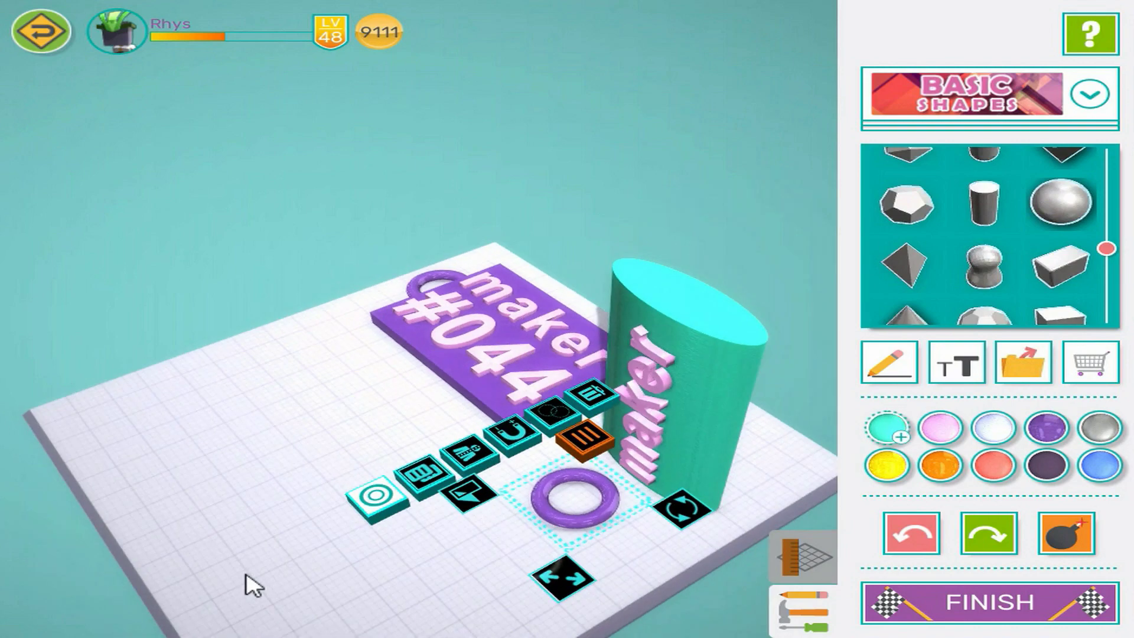
- Snap the copied ring onto the oval column's top face with the magnet, then turn the magnet off
scroll(464, 483, up, 3)
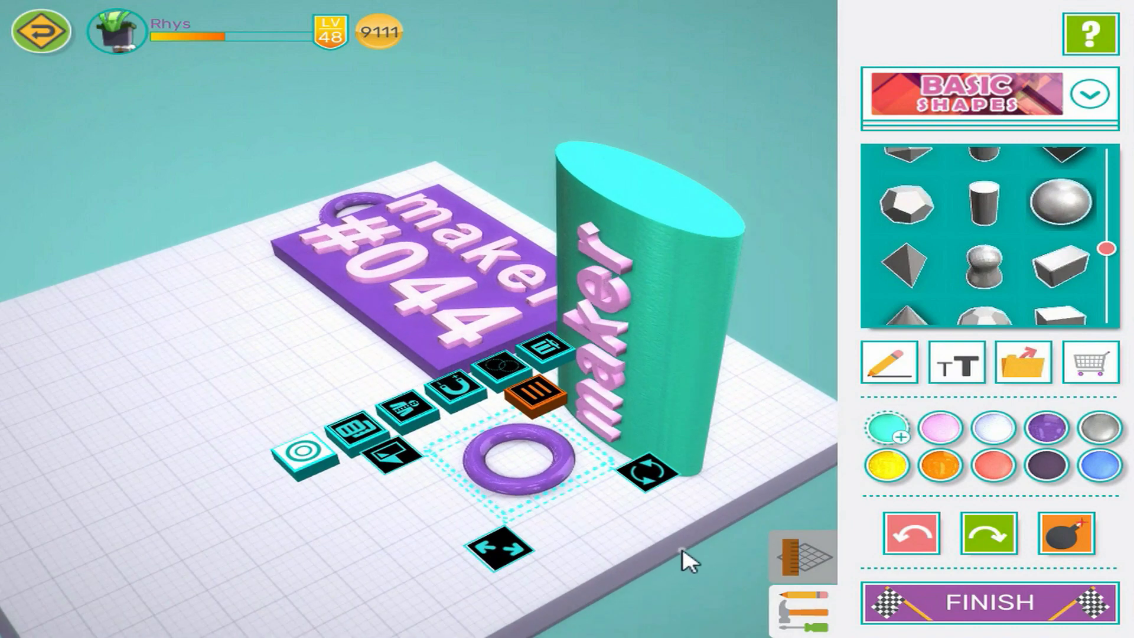
drag(682, 549, 639, 588)
click(472, 367)
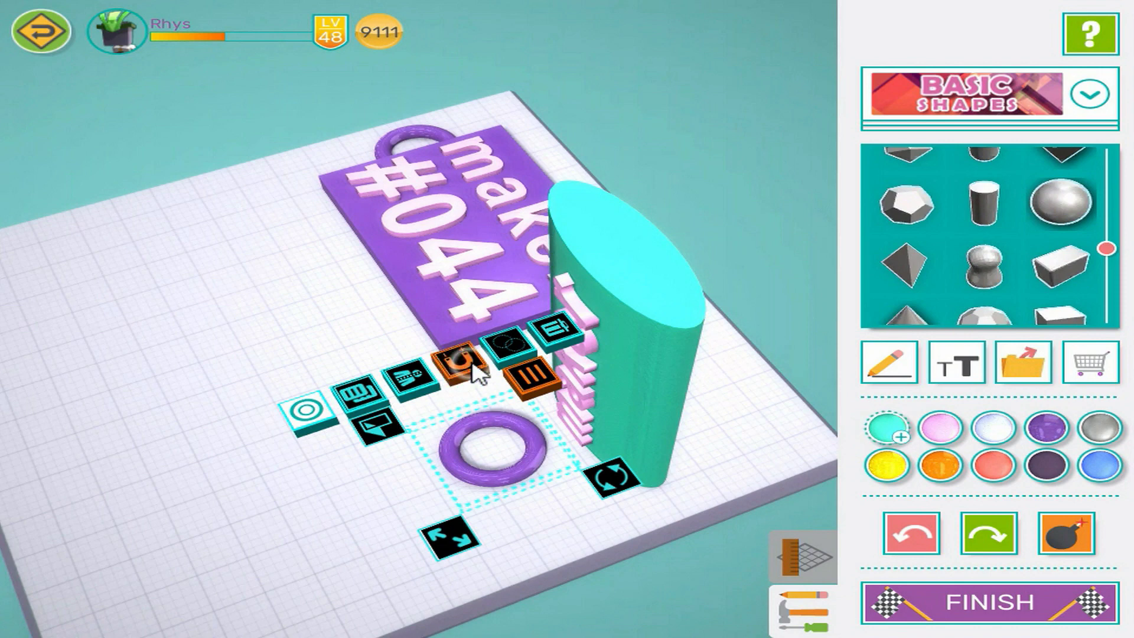
drag(604, 417, 654, 207)
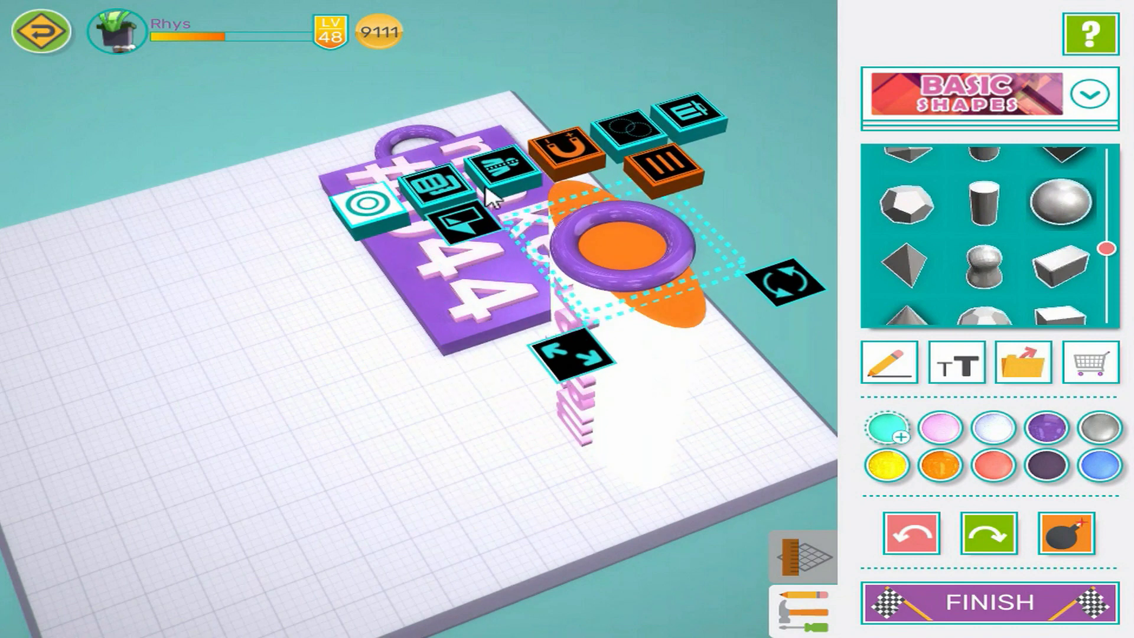
click(565, 156)
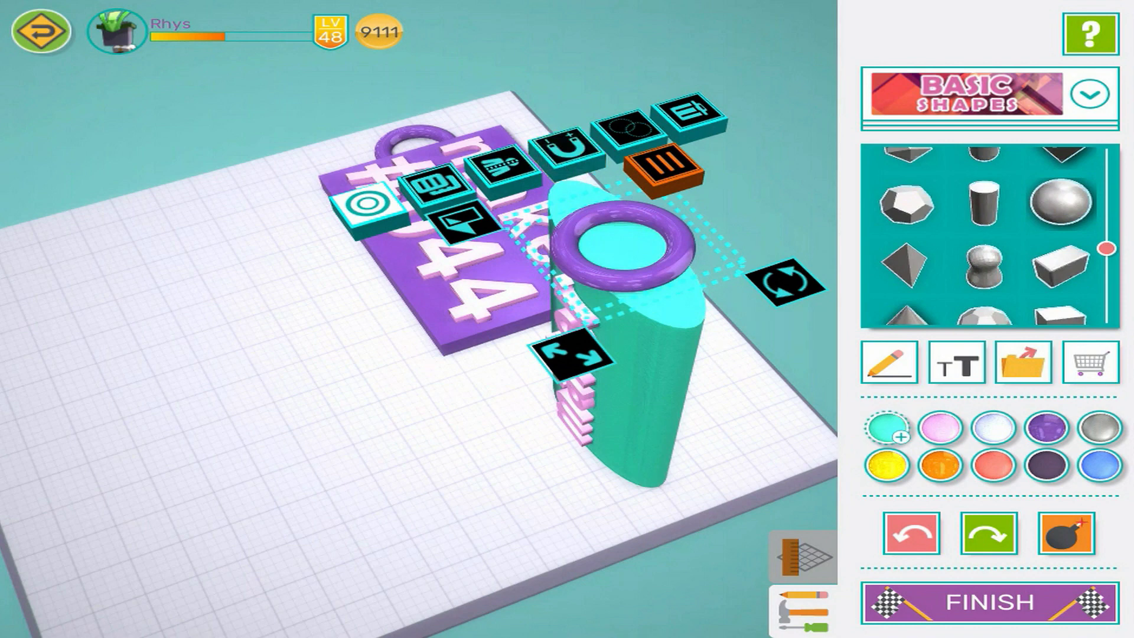
- Rotate the ring on top of the column upright, aligned with the oval's long axis, to form a loop
drag(399, 538, 326, 533)
drag(282, 580, 496, 553)
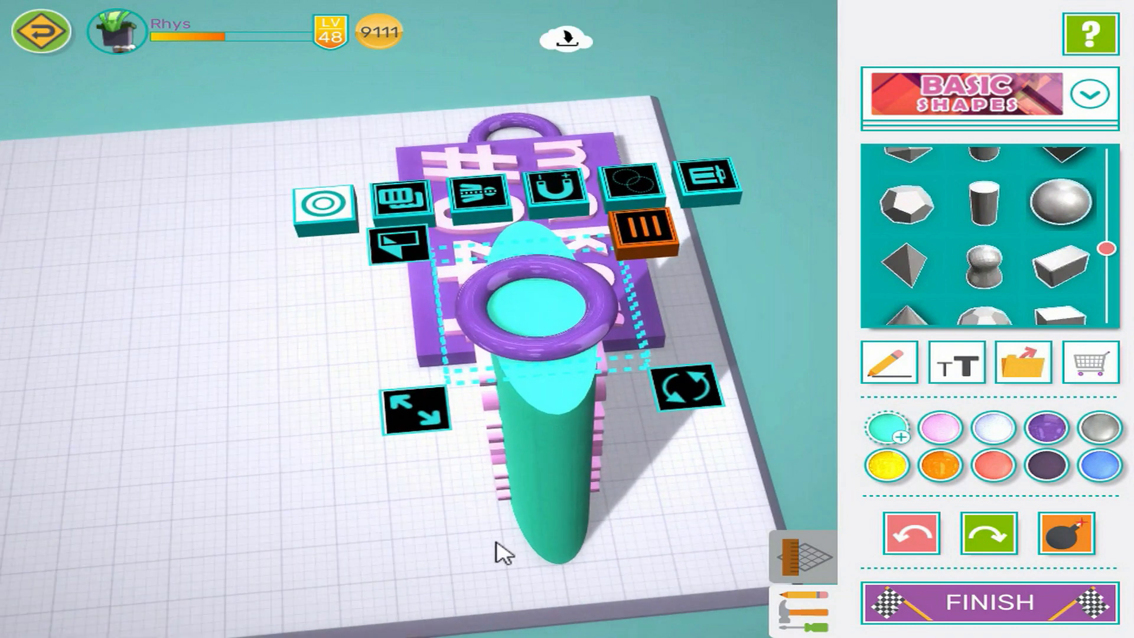
click(667, 384)
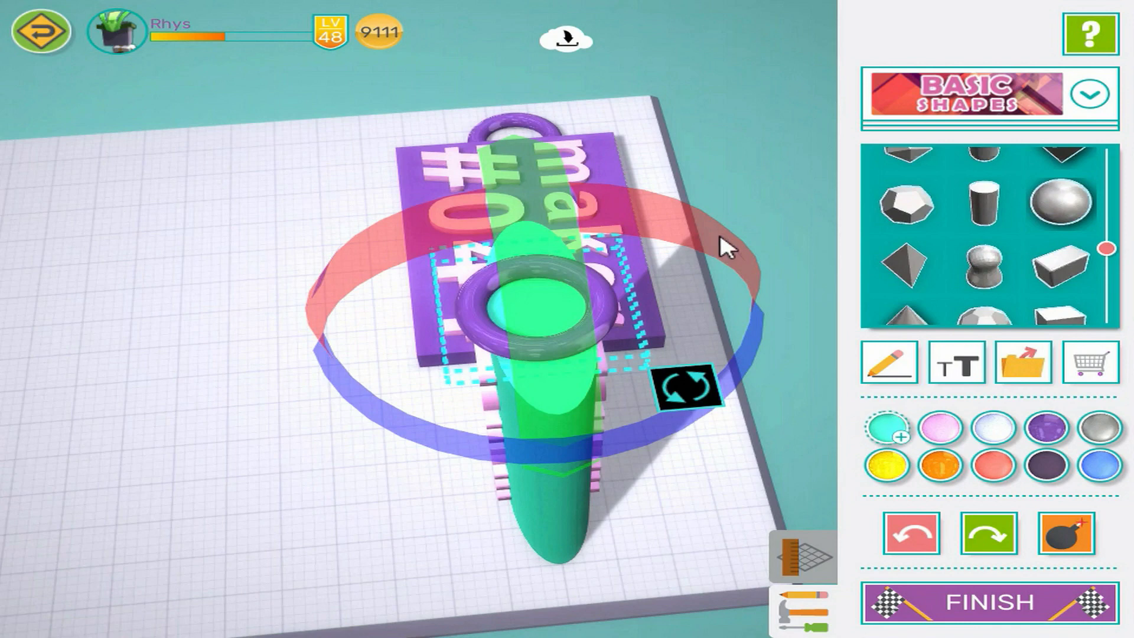
drag(735, 252, 198, 217)
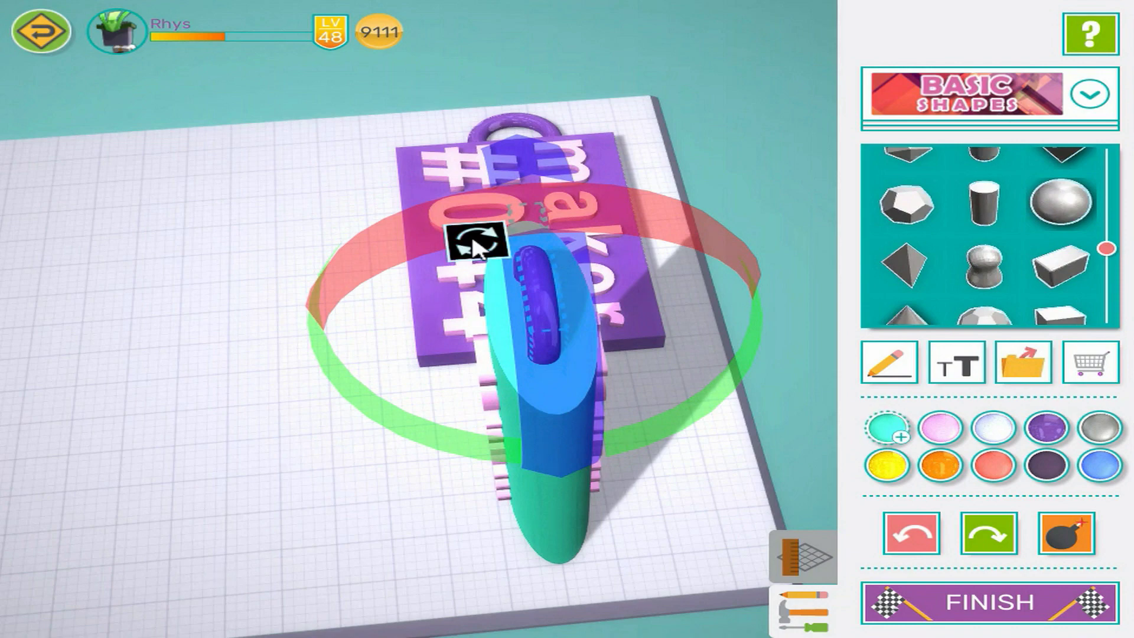
click(466, 248)
- Recolour the column's upright ring loop turquoise to match the column, then deselect it
drag(266, 591, 619, 473)
right_drag(475, 567, 402, 599)
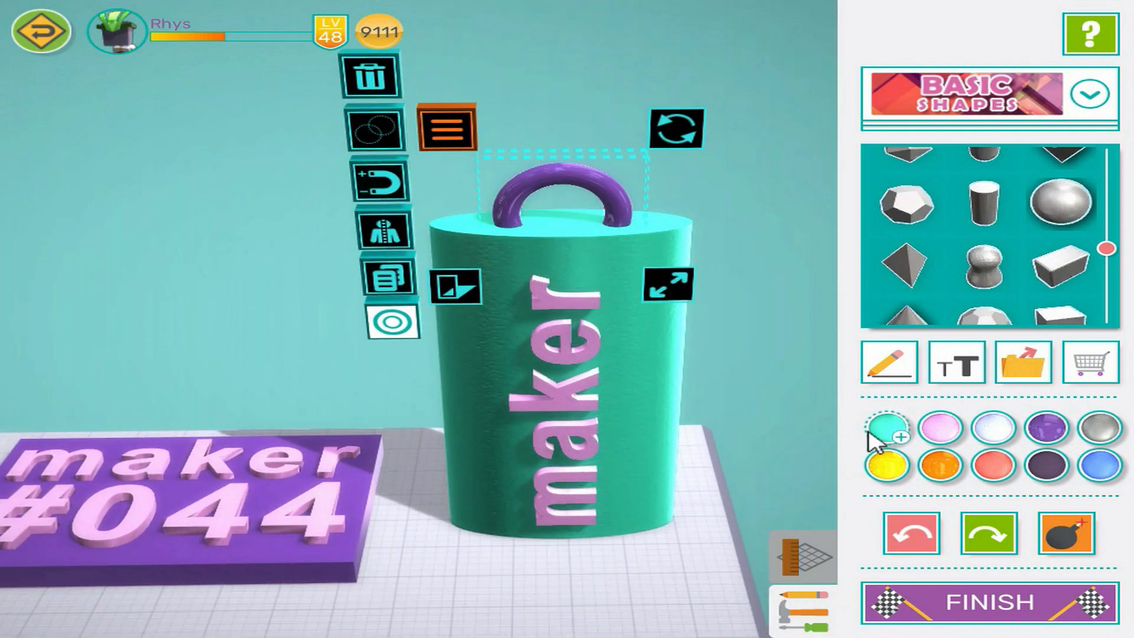
click(878, 433)
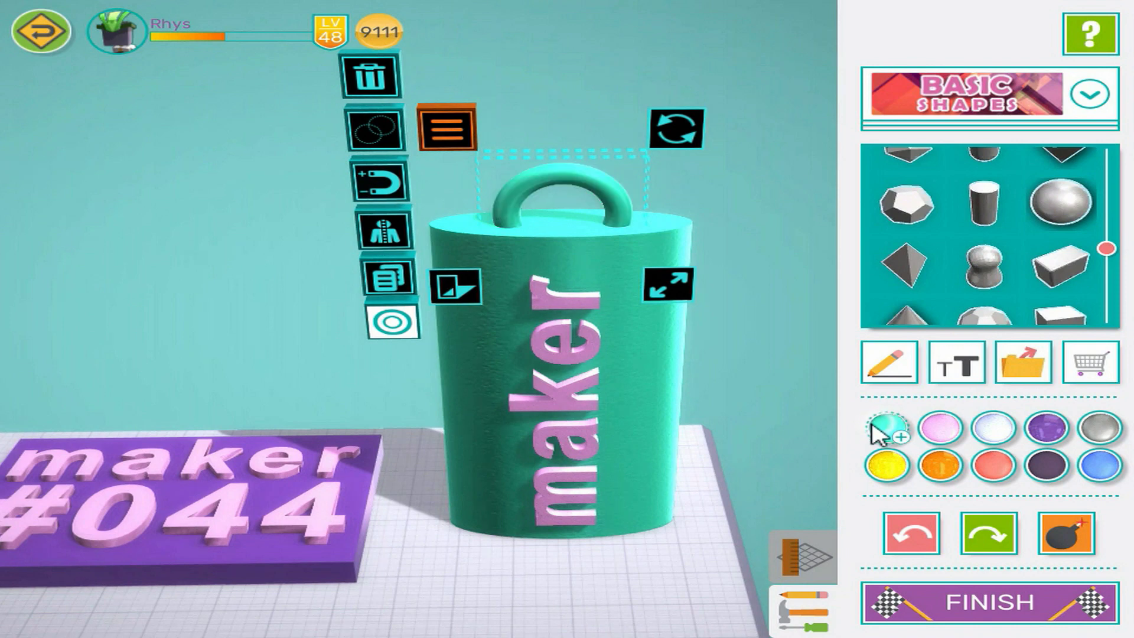
click(567, 602)
scroll(558, 588, down, 3)
right_drag(527, 588, 599, 519)
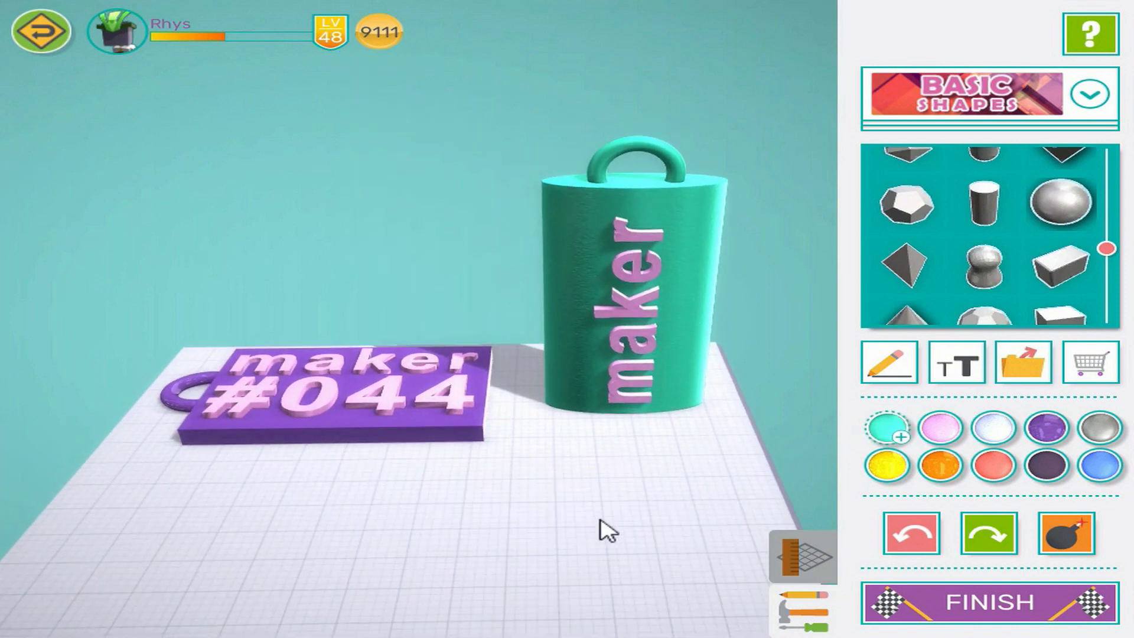
- Duplicate the name tag's purple ring and place the copy on the empty grid in front of the tag
drag(576, 505, 413, 508)
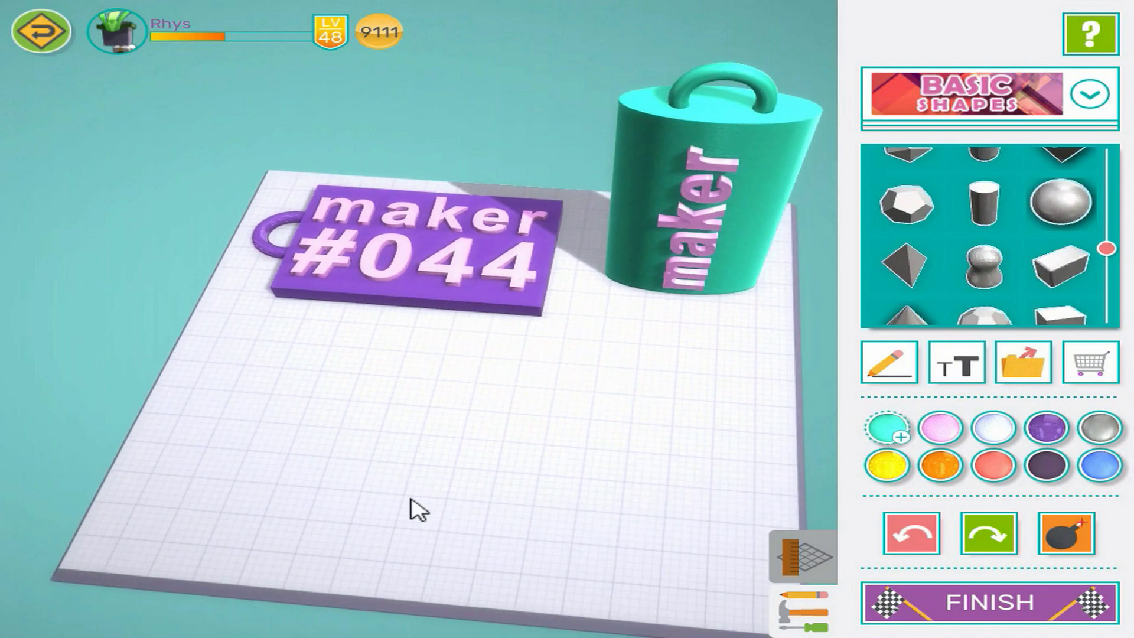
click(262, 248)
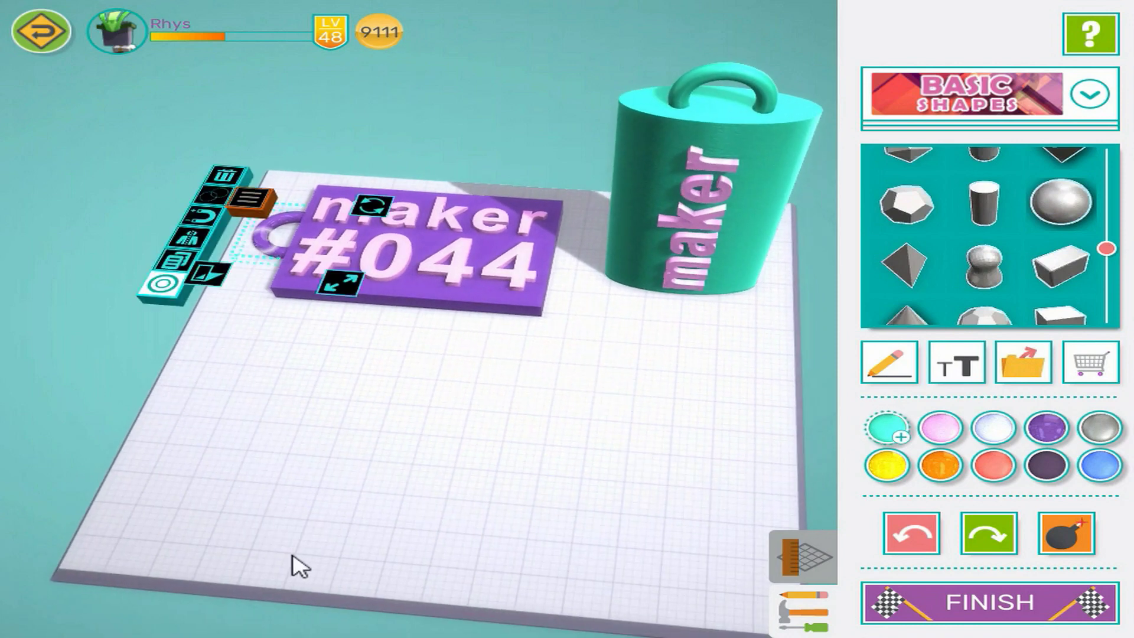
click(178, 259)
drag(293, 244, 213, 437)
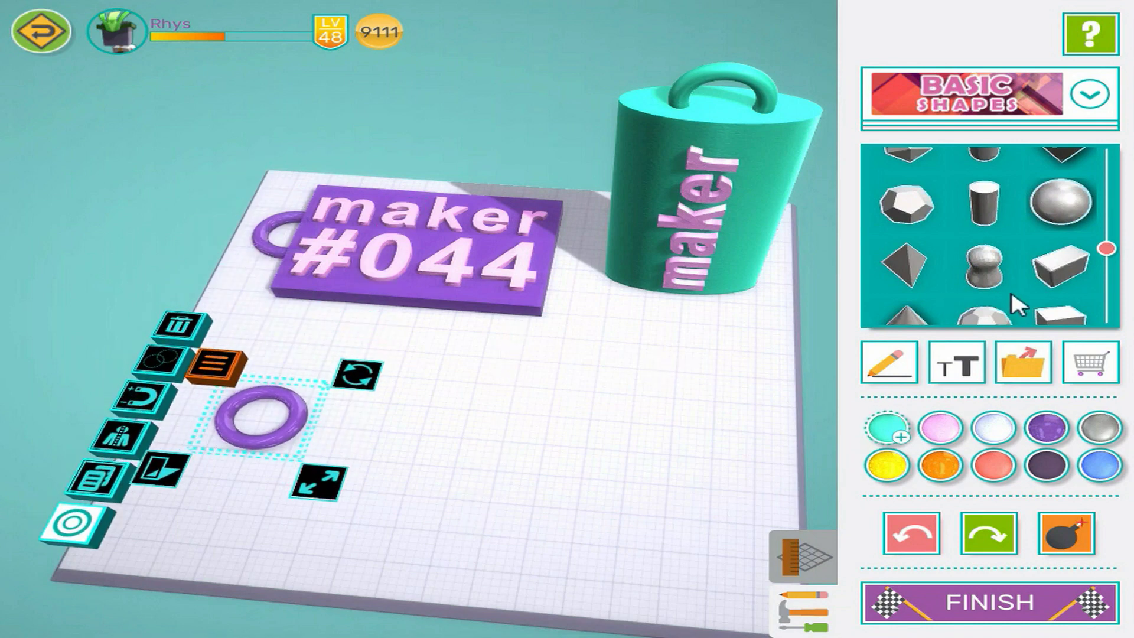
- Duplicate the name tag's purple base plate and place the copy against the new ring on the grid
click(483, 300)
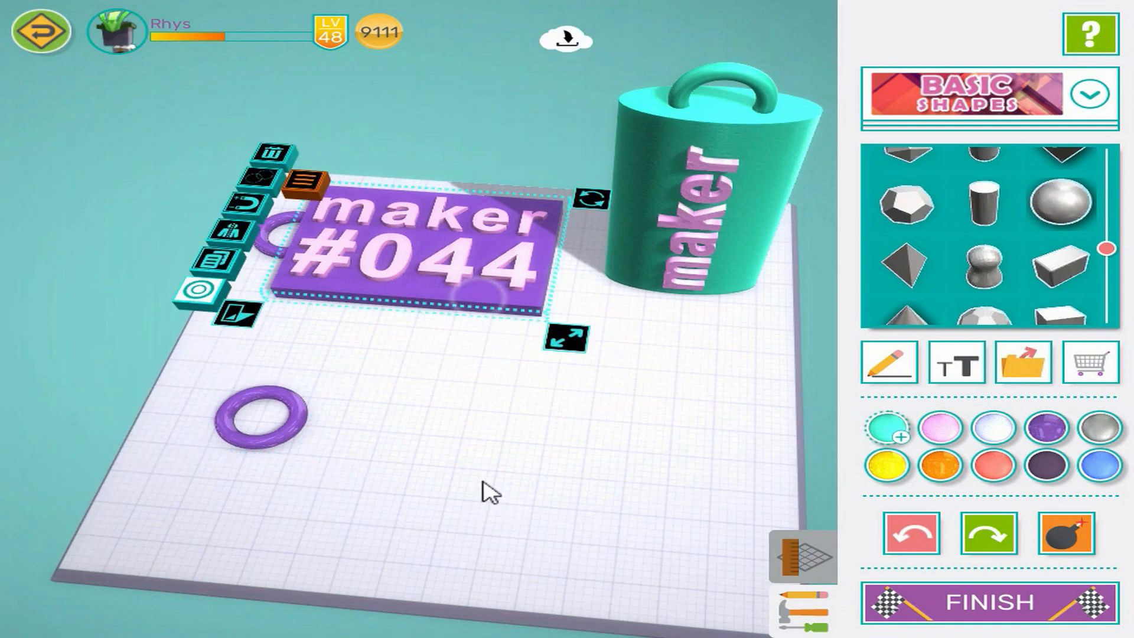
click(215, 261)
drag(552, 294, 547, 483)
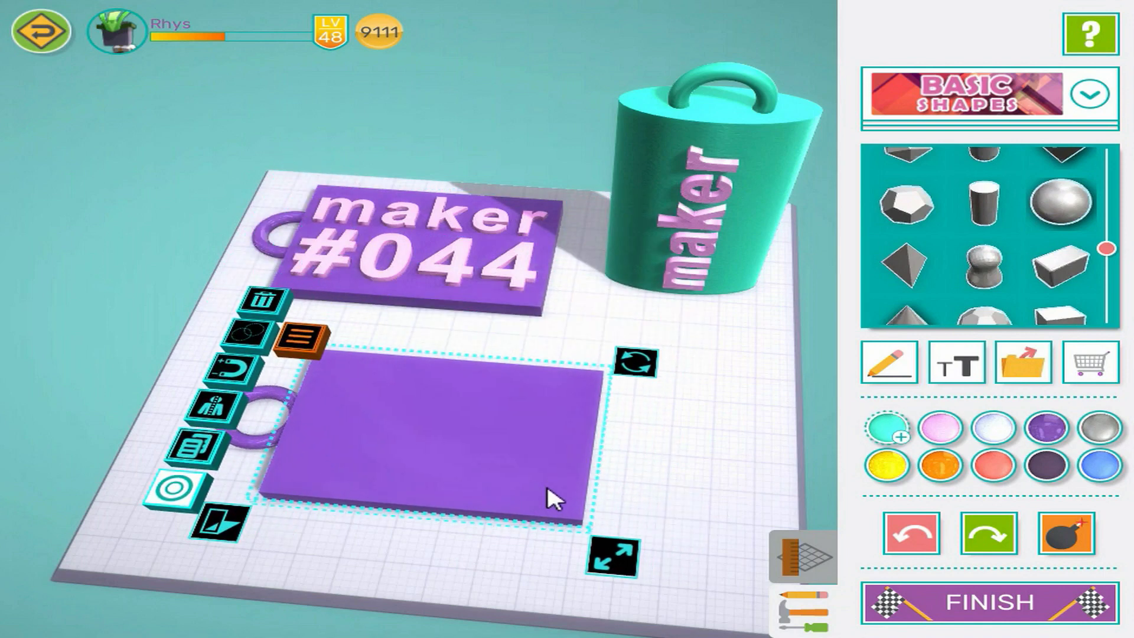
- Reshape the copied plate into a long, narrow, thinner bar joined to the ring's edge, and deselect it
drag(626, 570, 758, 457)
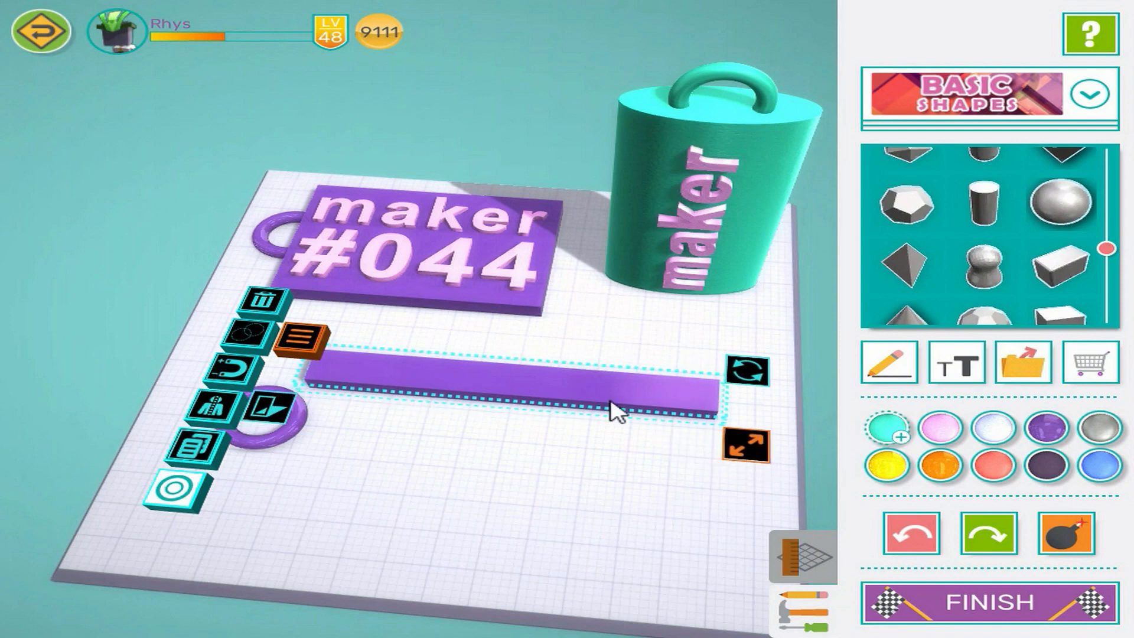
drag(531, 418, 515, 460)
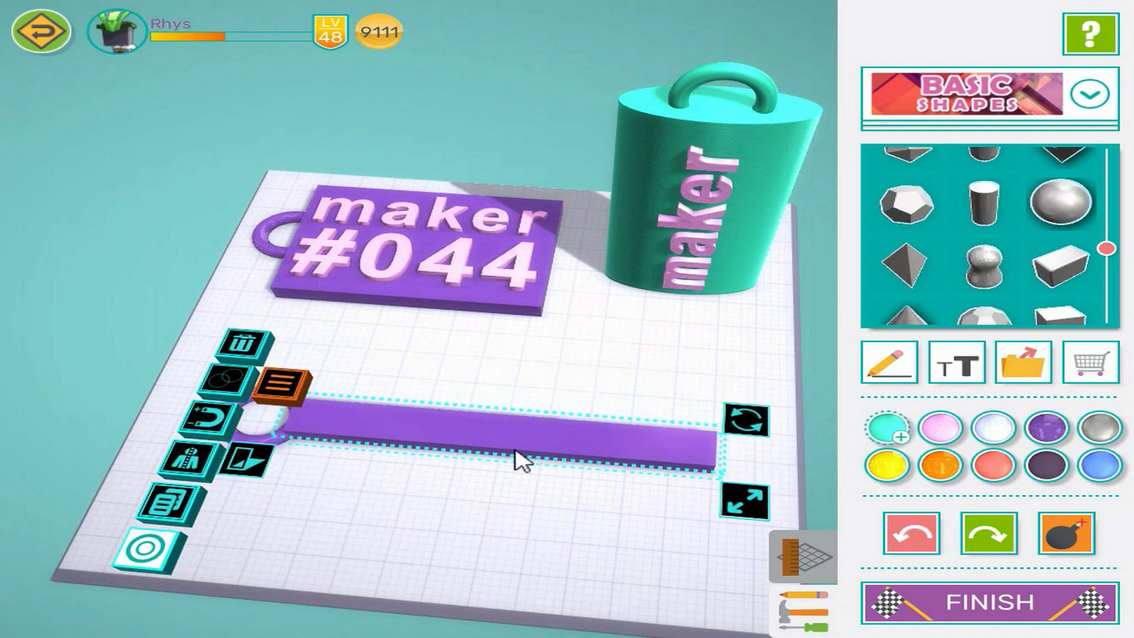
drag(436, 515, 505, 435)
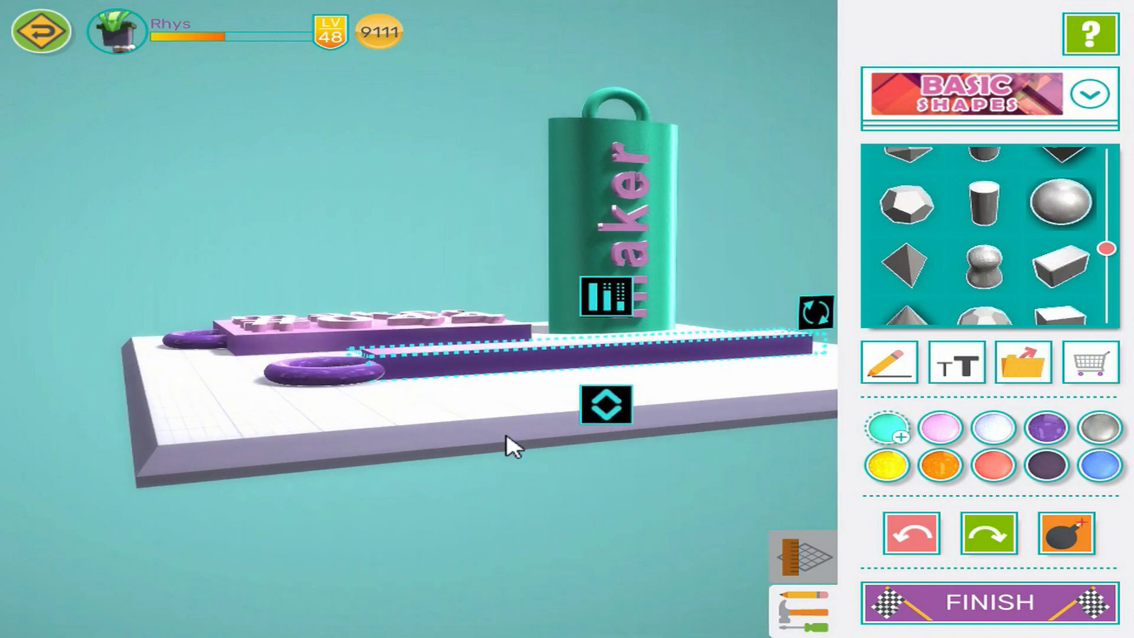
drag(612, 289, 612, 299)
click(428, 439)
drag(418, 461, 325, 587)
drag(535, 542, 534, 563)
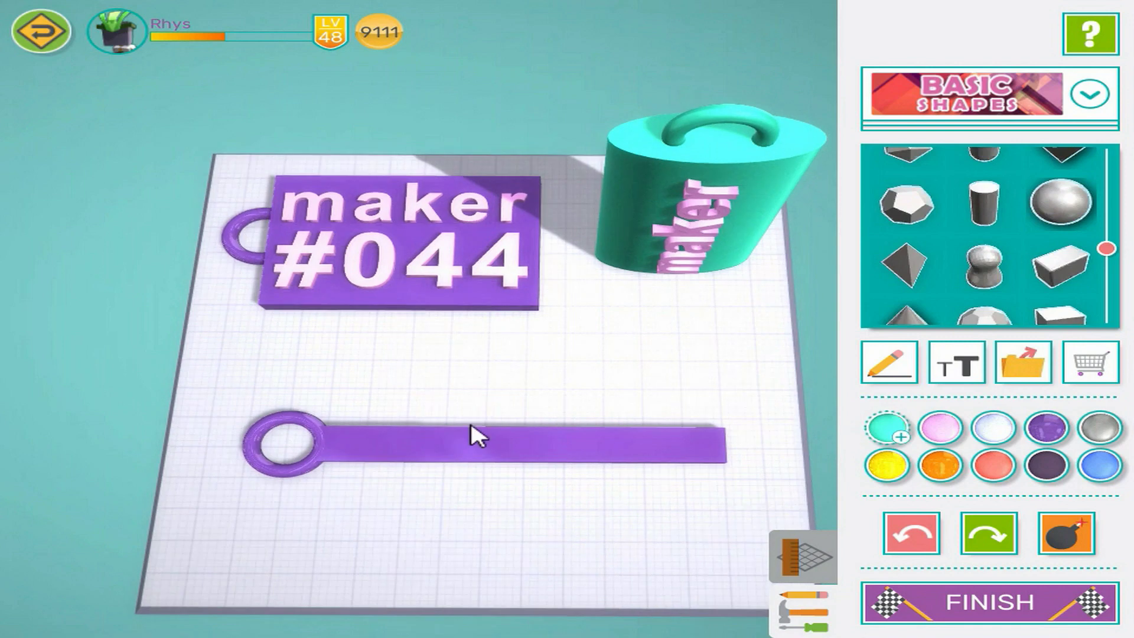
- Duplicate the tag's "maker" text, enlarge it with the scale ratio locked to about the bar's length, and centre it over the bar
click(415, 216)
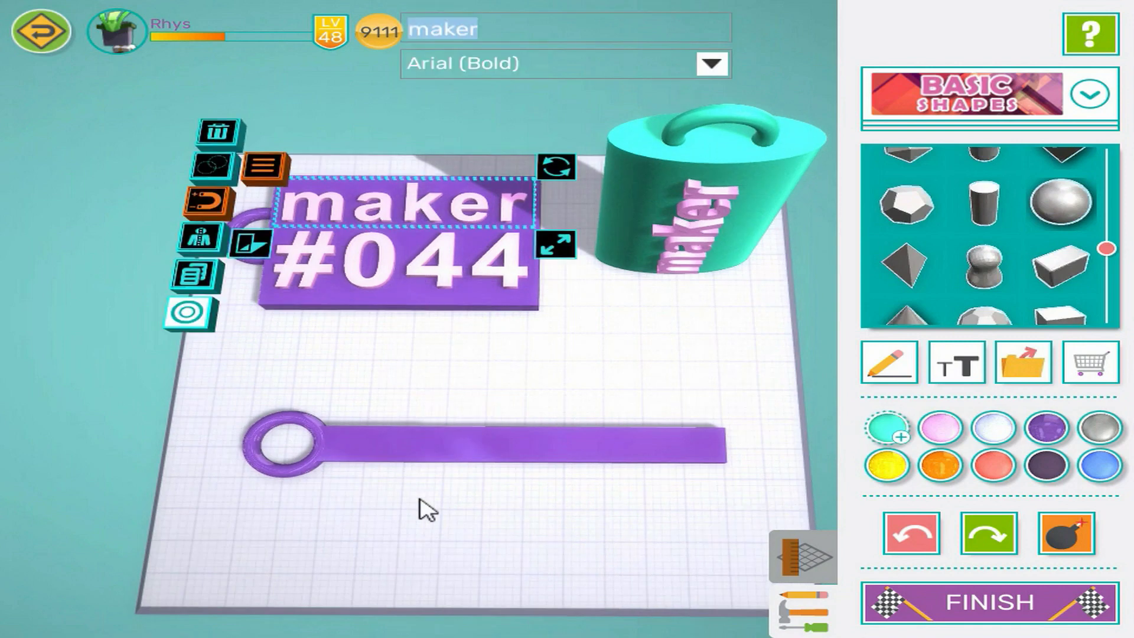
click(198, 278)
drag(513, 217, 572, 405)
click(658, 420)
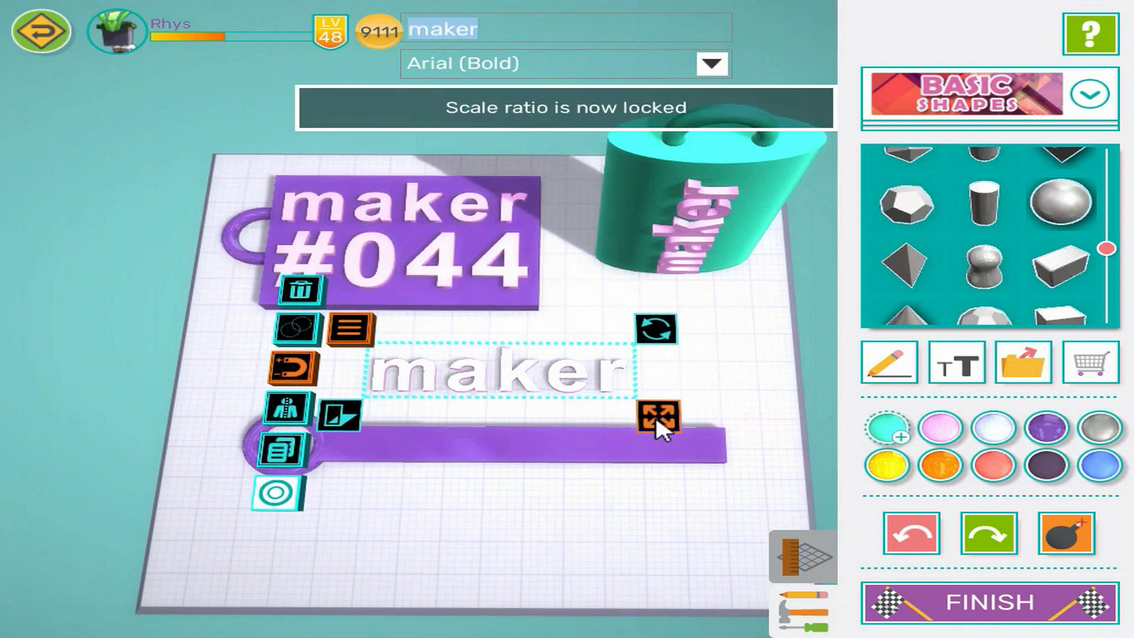
drag(657, 417, 762, 485)
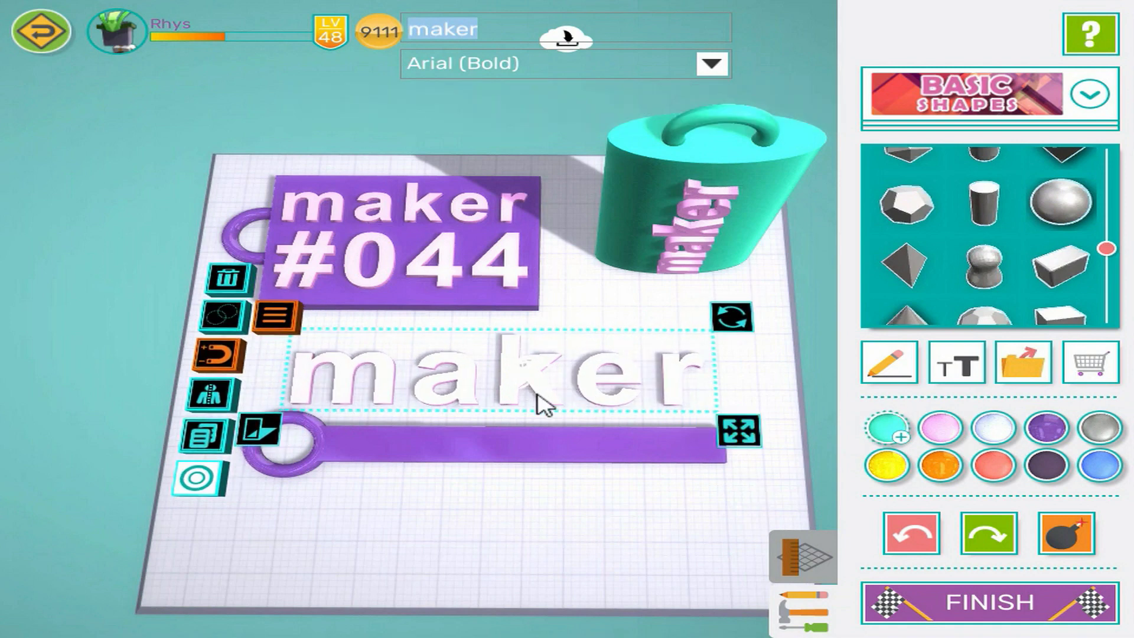
drag(544, 406, 561, 445)
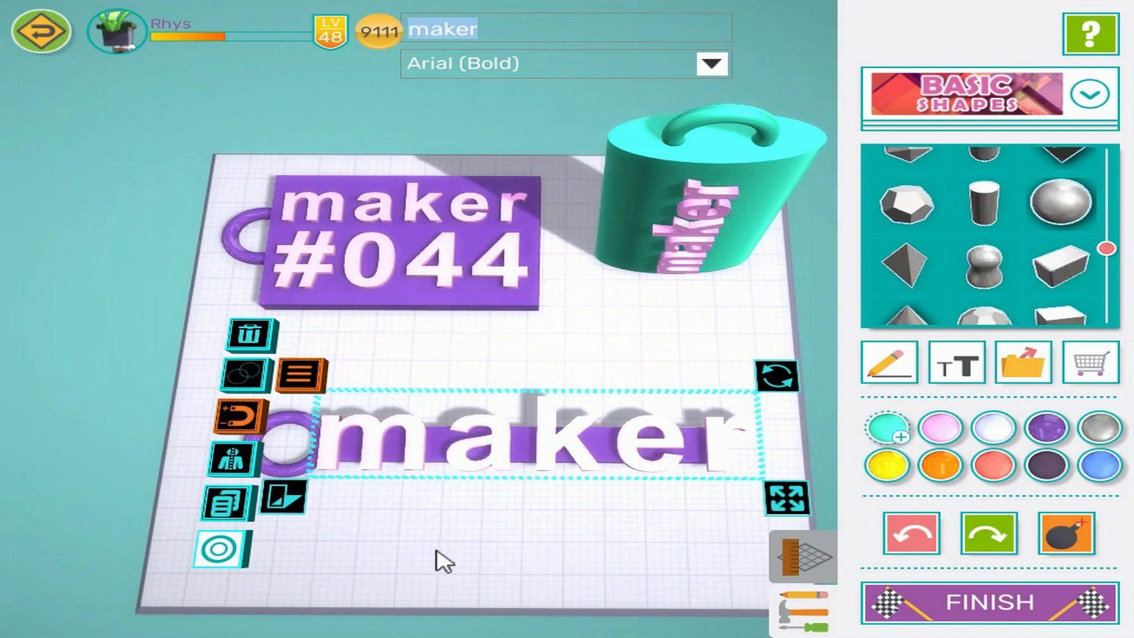
- Turn off the magnet for the enlarged "maker" text and make the letters taller so they rise above the bar
click(241, 416)
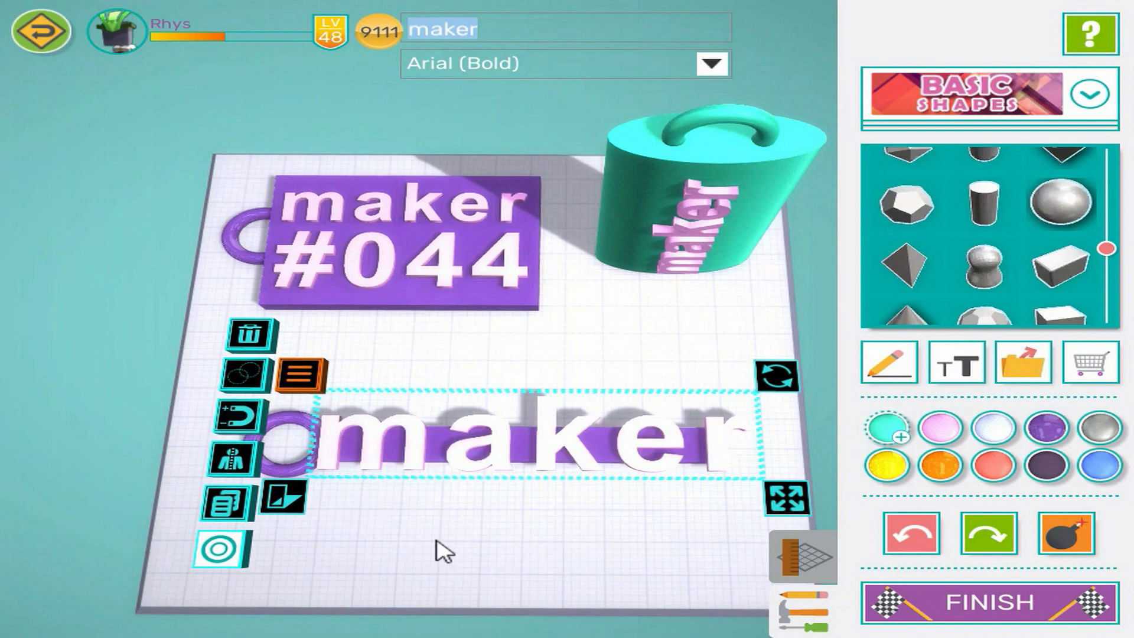
drag(504, 580, 537, 391)
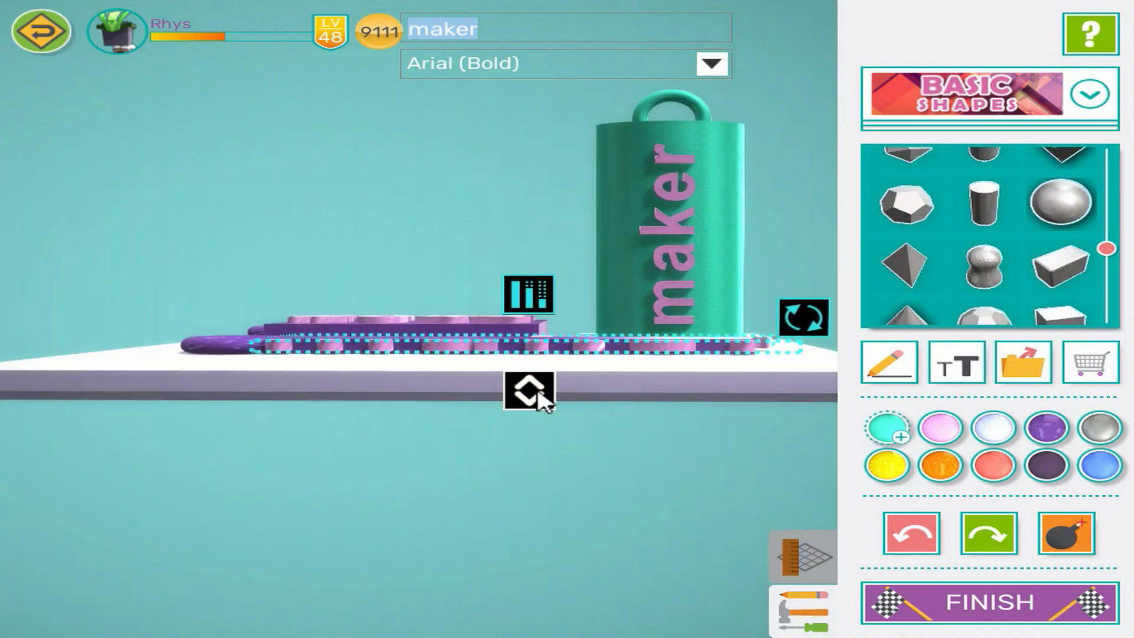
drag(539, 298, 537, 272)
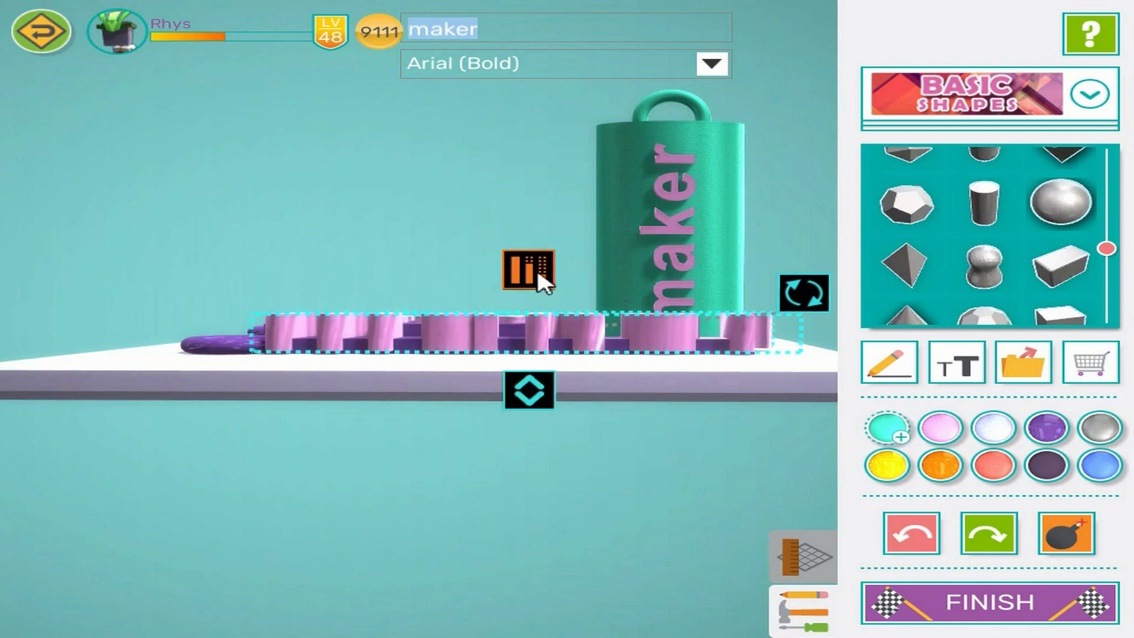
click(288, 496)
drag(538, 393, 662, 561)
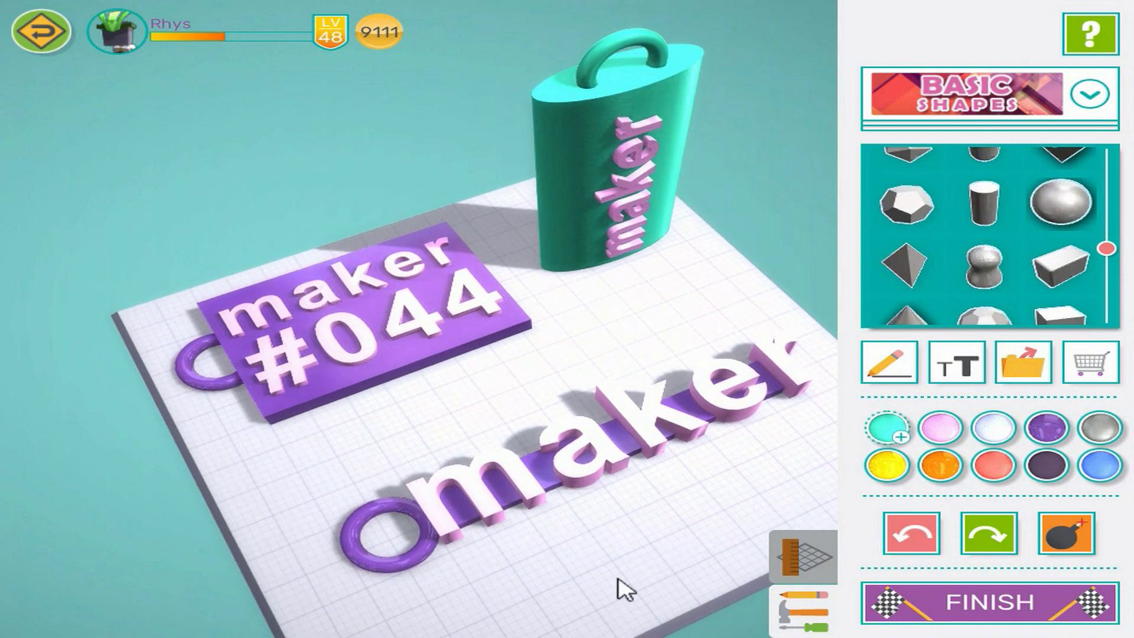
- Finish the design with the title "my name tags" and save it to the gallery
click(983, 603)
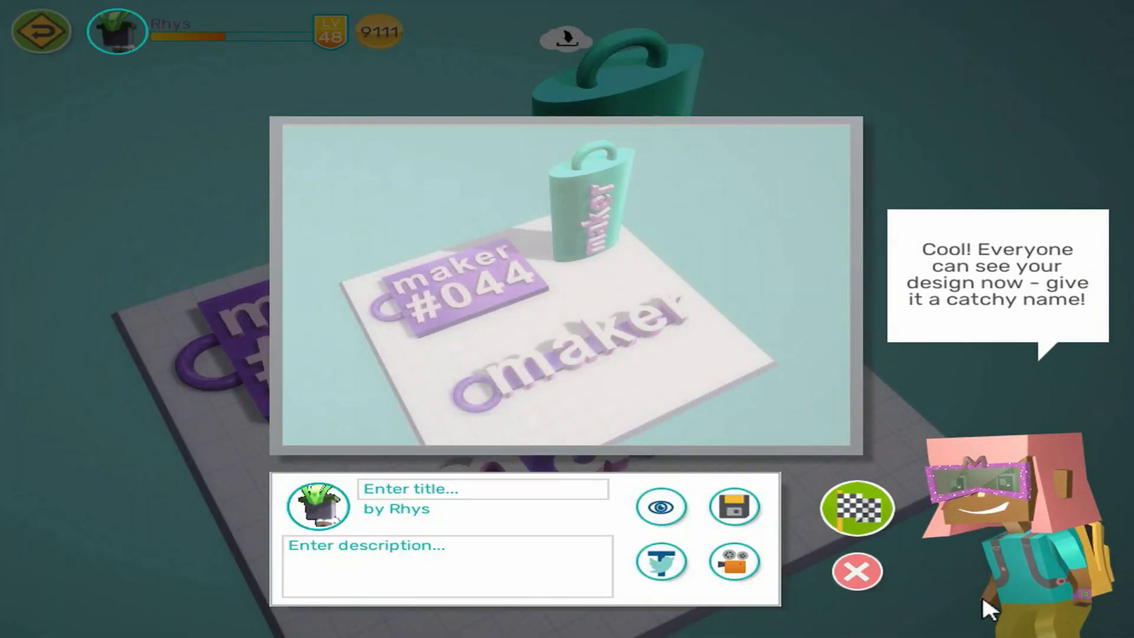
click(451, 495)
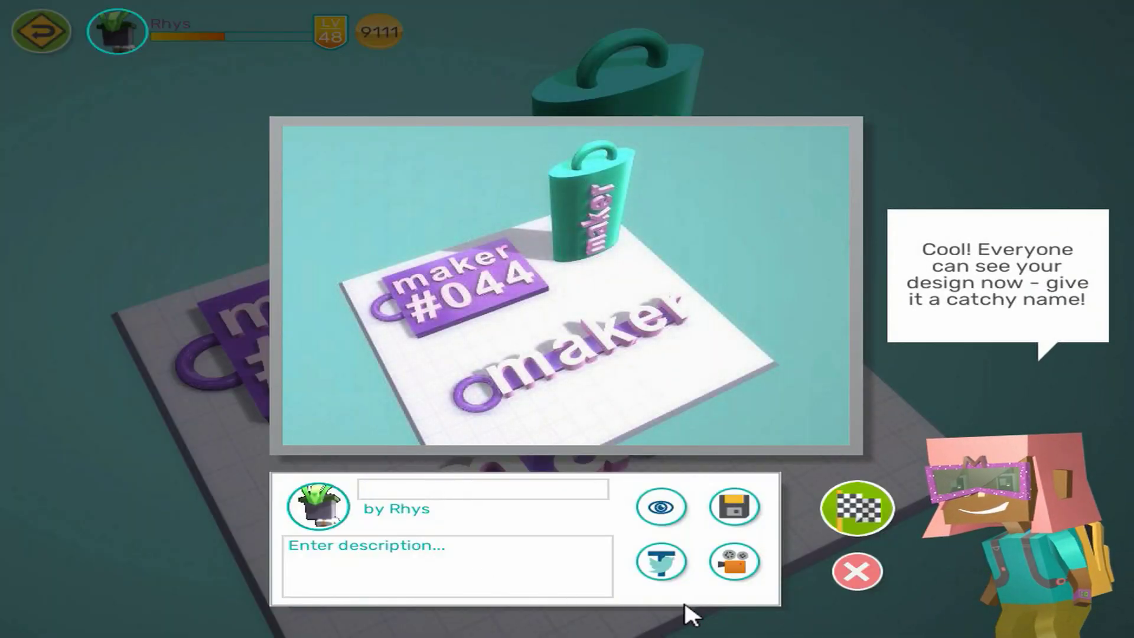
text(my nam)
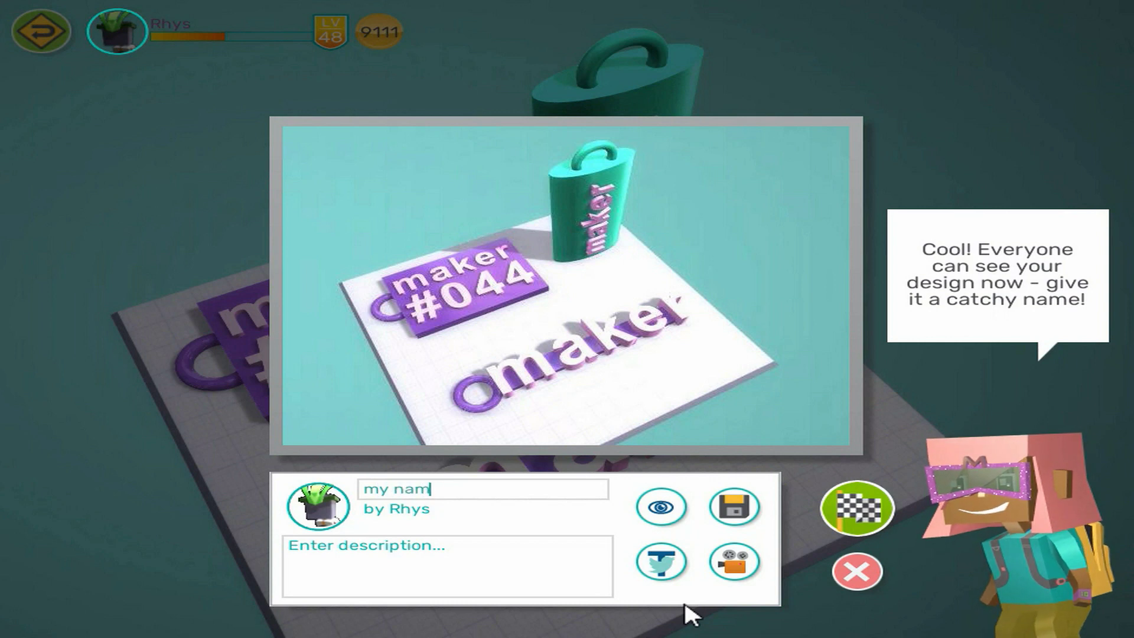
text(e tags)
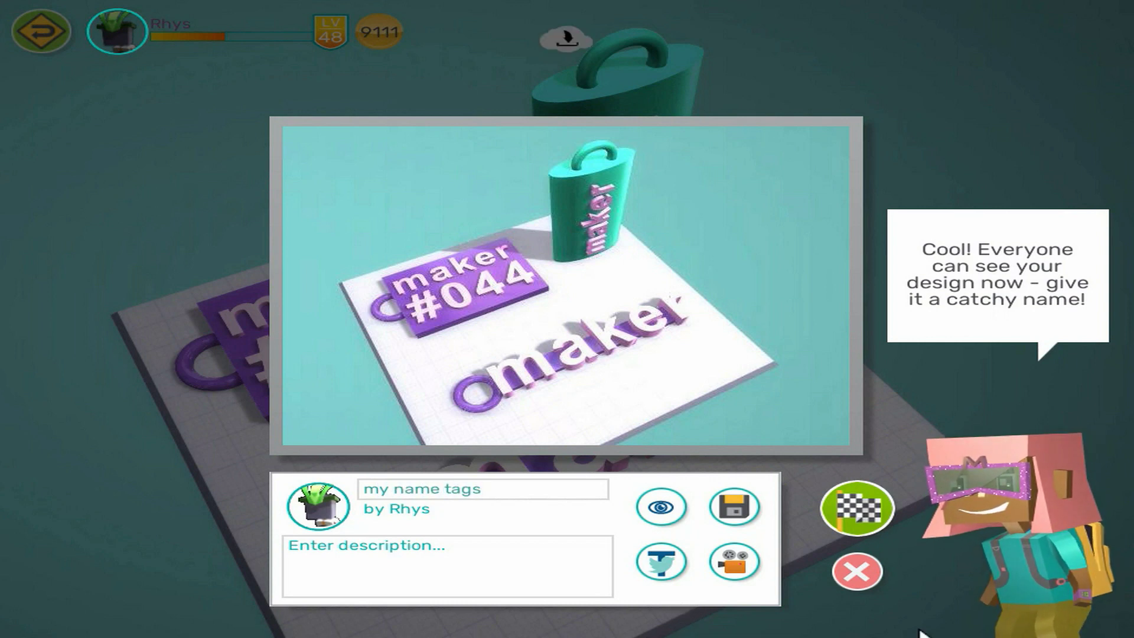
click(863, 509)
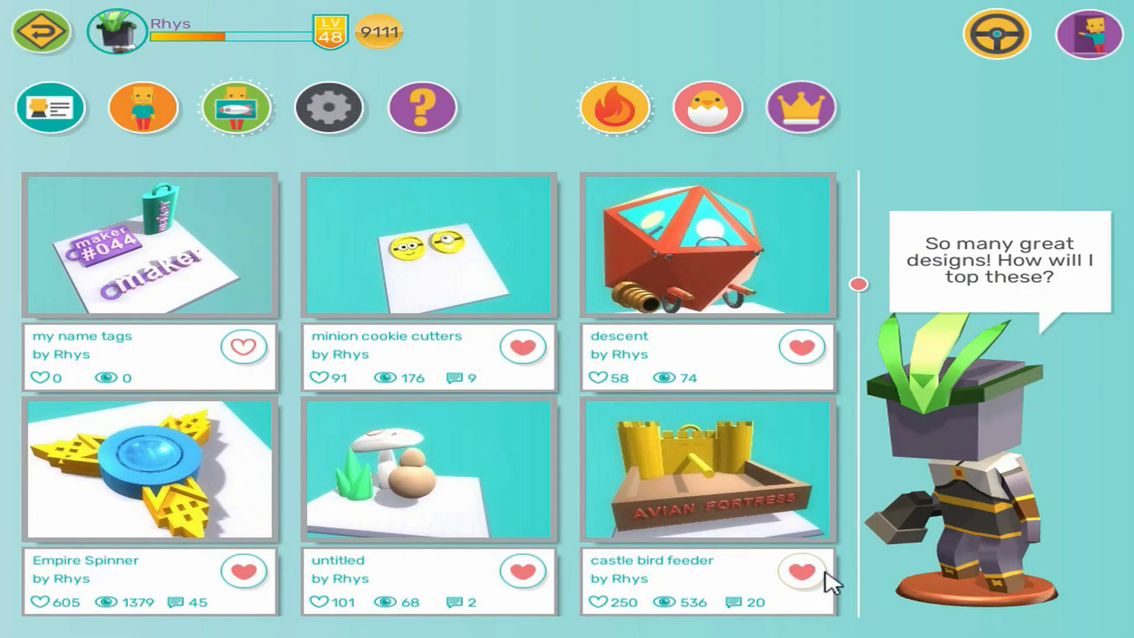
- Open the "my name tags" design and request its STL file for delivery in the Makers Empire app
click(162, 266)
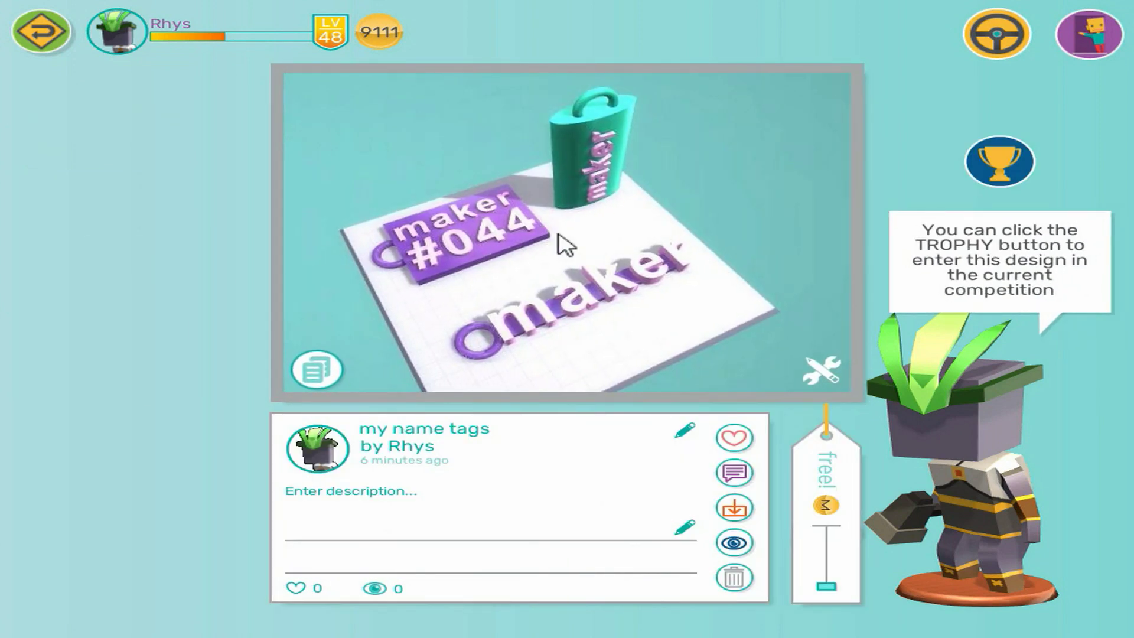
click(733, 509)
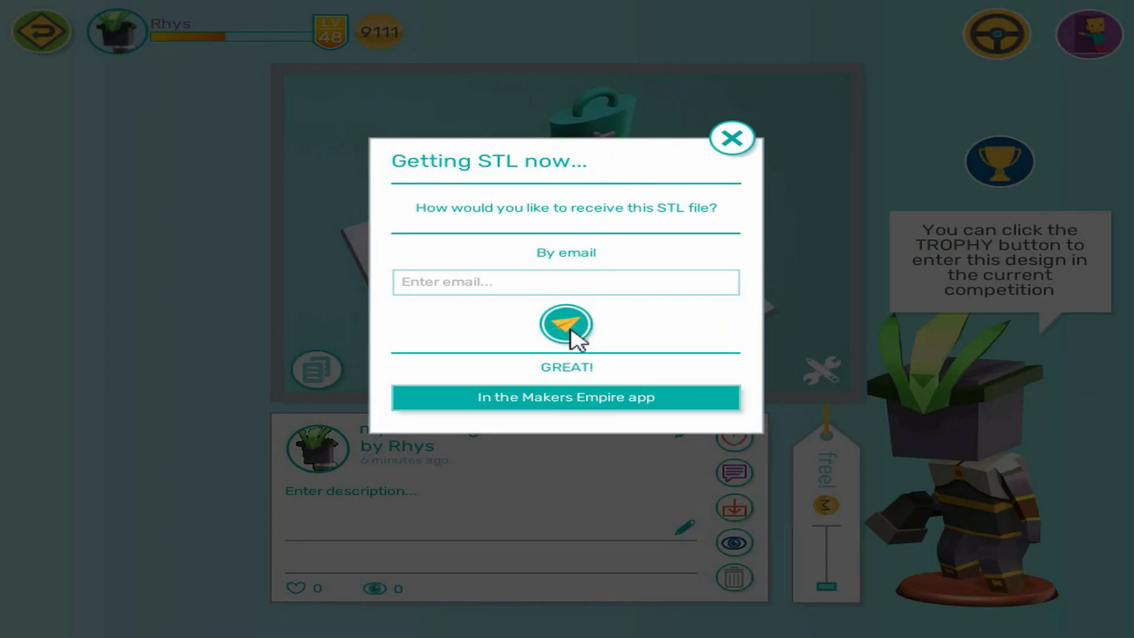
click(580, 399)
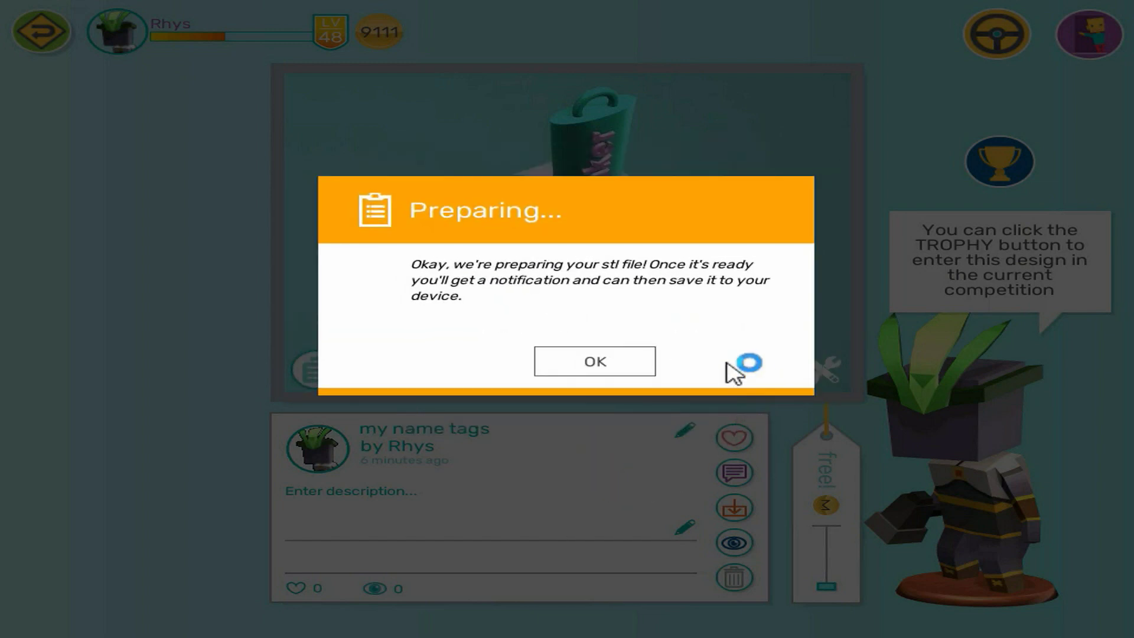
click(609, 368)
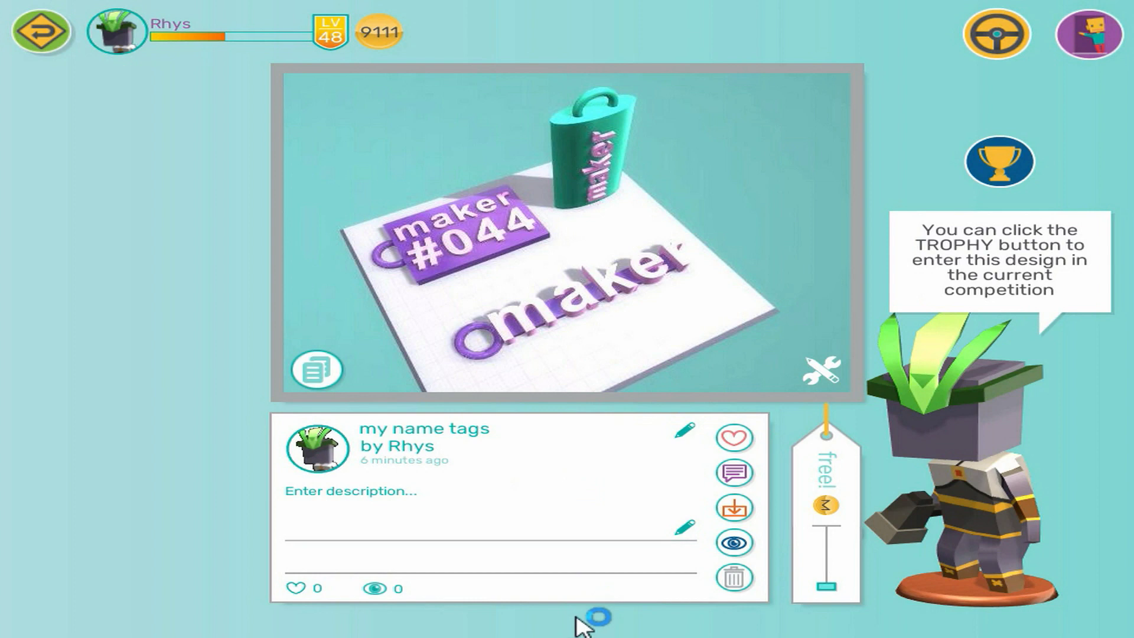
- Add the description "Three name tags for me to choose from!" to the design and like it
click(400, 498)
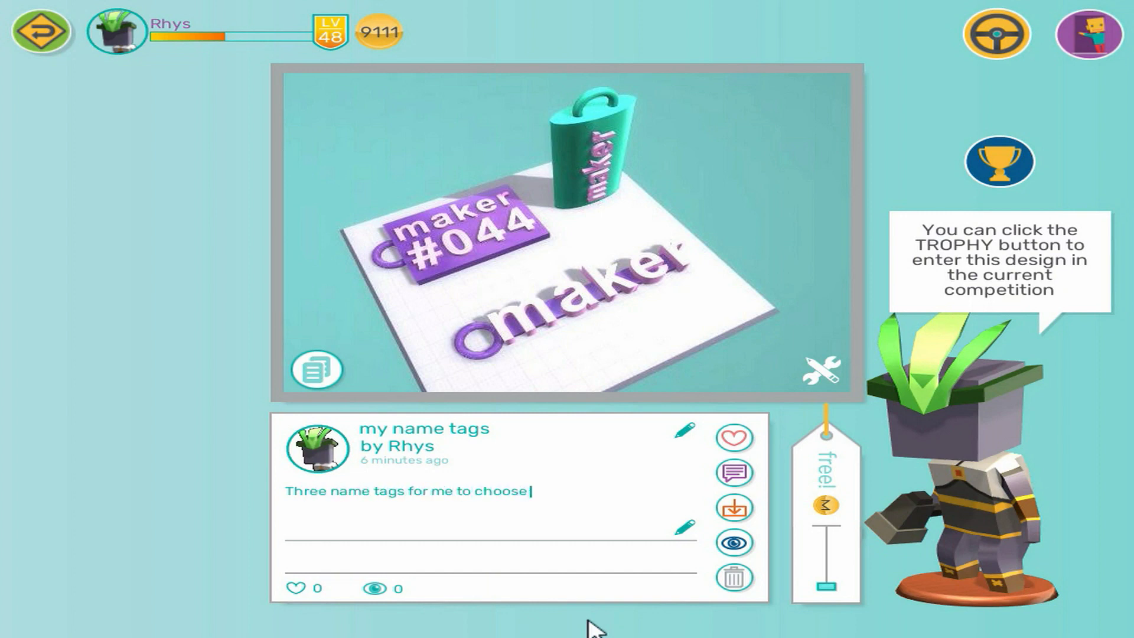
text(from!)
click(734, 440)
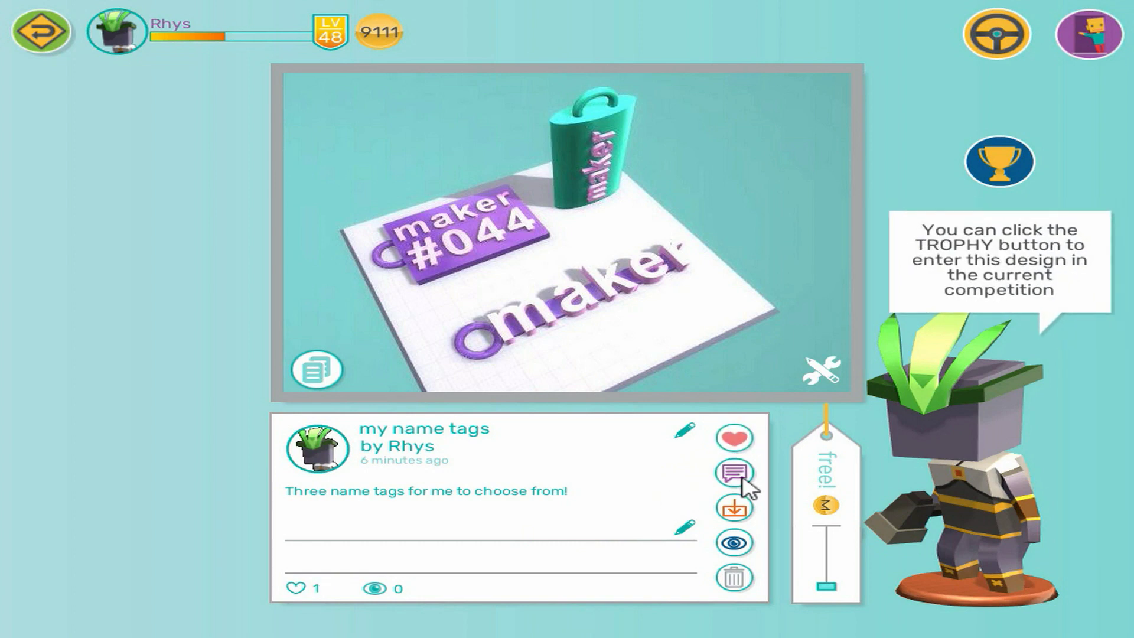
- Switch the design to private and back to public, and set its price to 10 coins
click(738, 542)
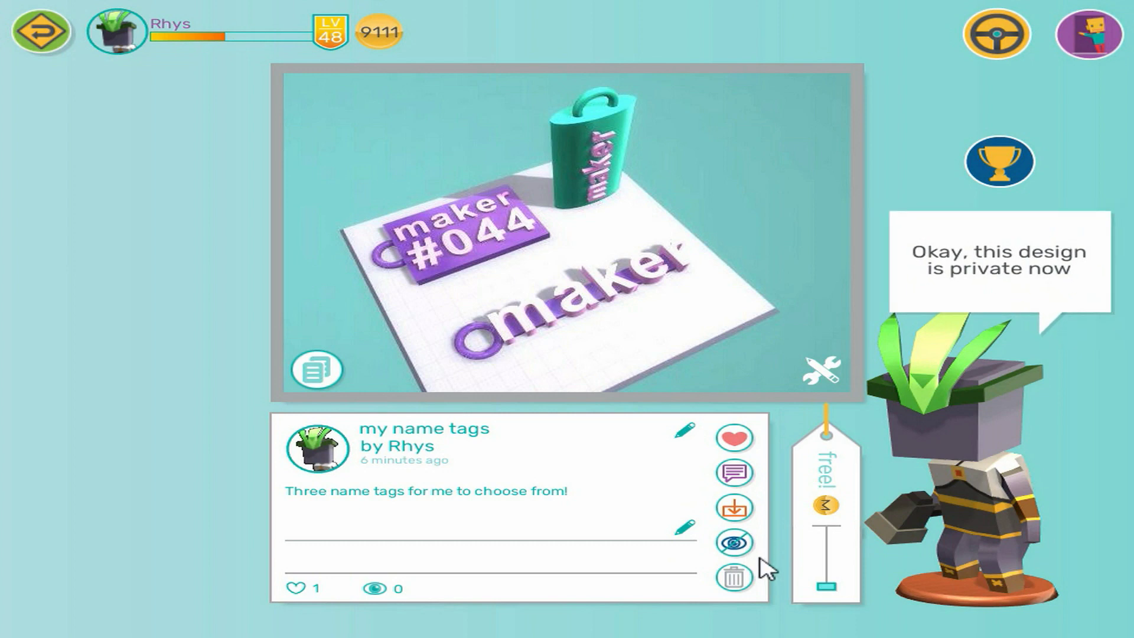
click(743, 548)
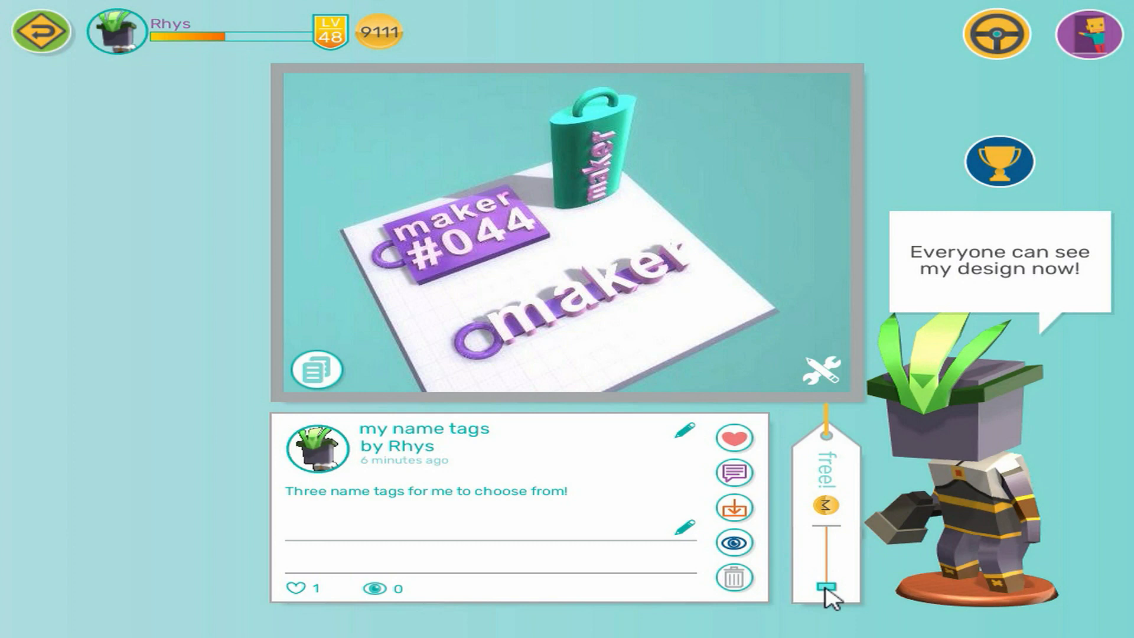
mouse_move(825, 587)
mouse_down()
mouse_move(825, 525)
mouse_move(821, 581)
mouse_up()
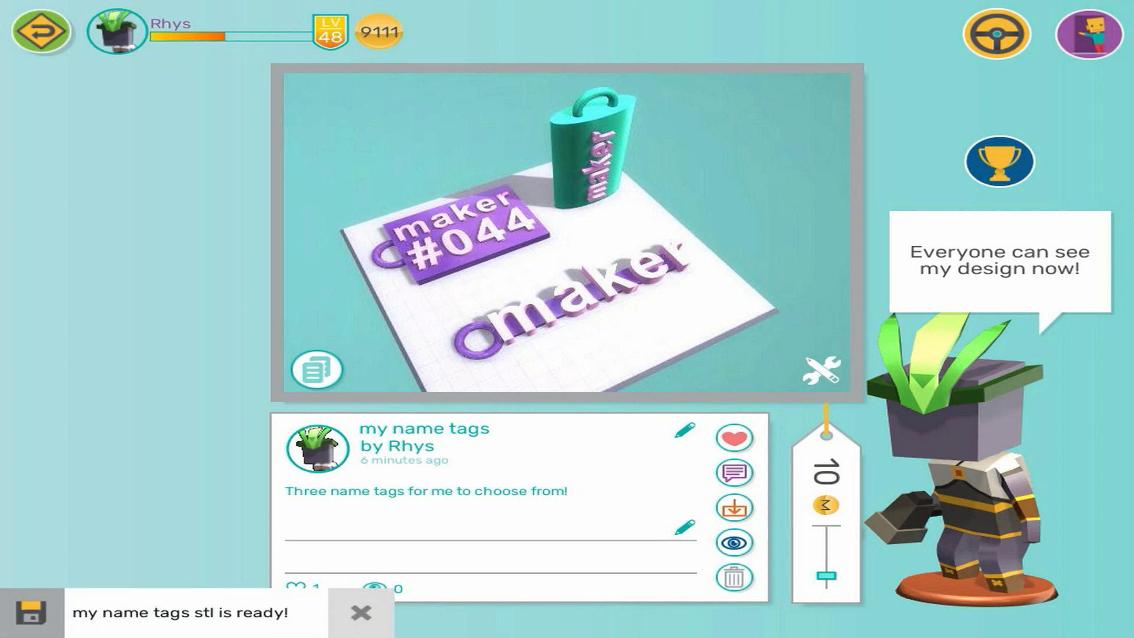
- Save the prepared STL file to the Desktop as my name tags.stl
click(177, 614)
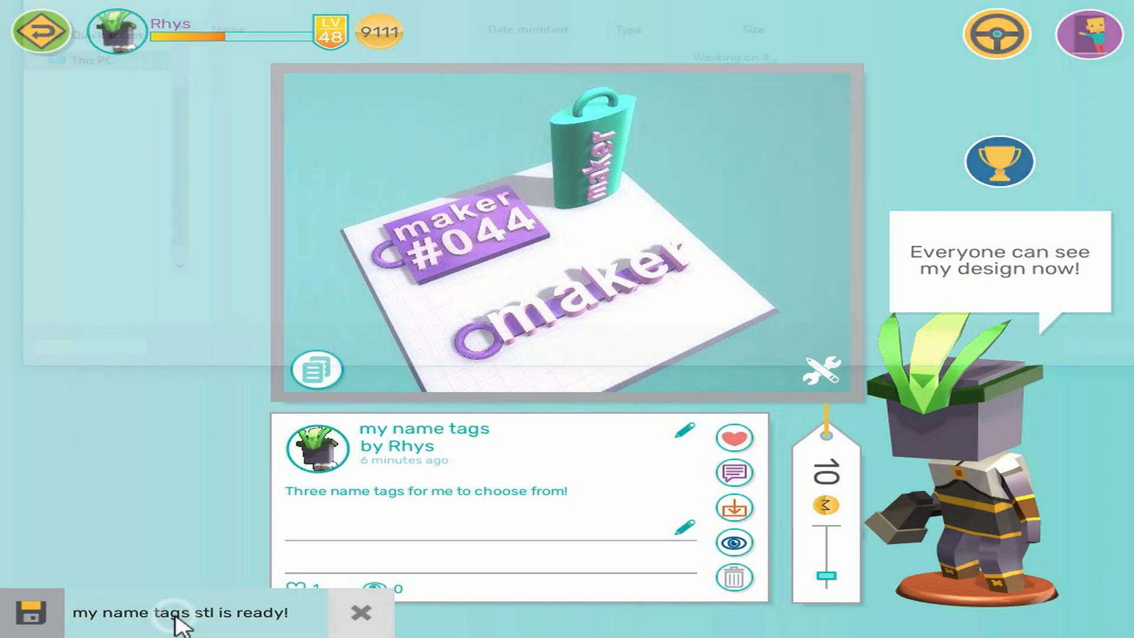
scroll(106, 100, up, 2)
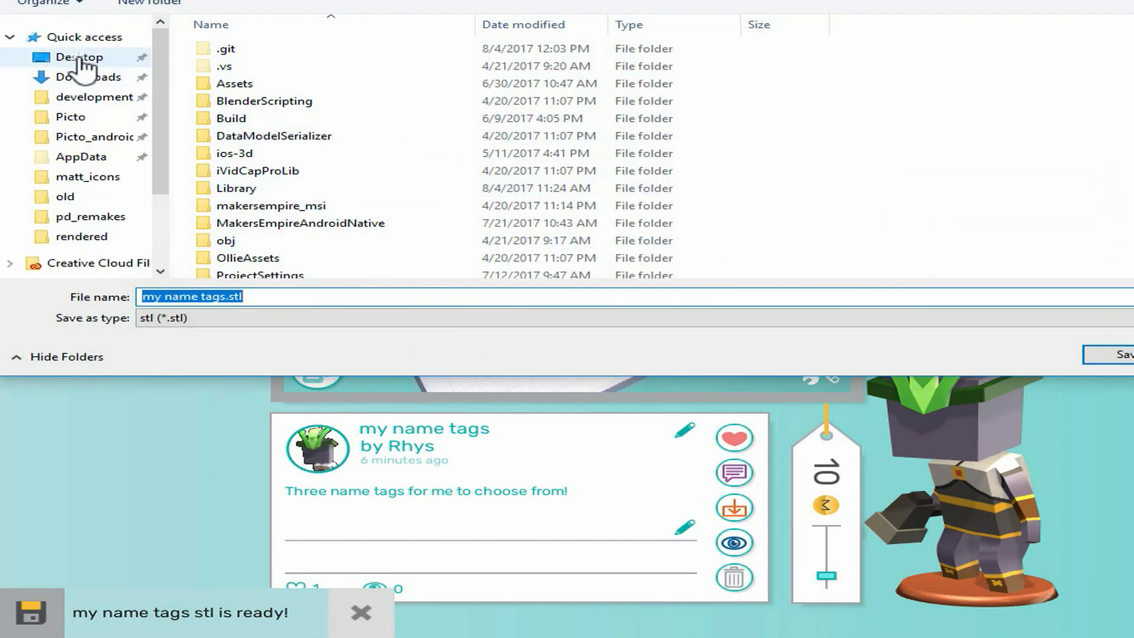
click(77, 57)
click(342, 300)
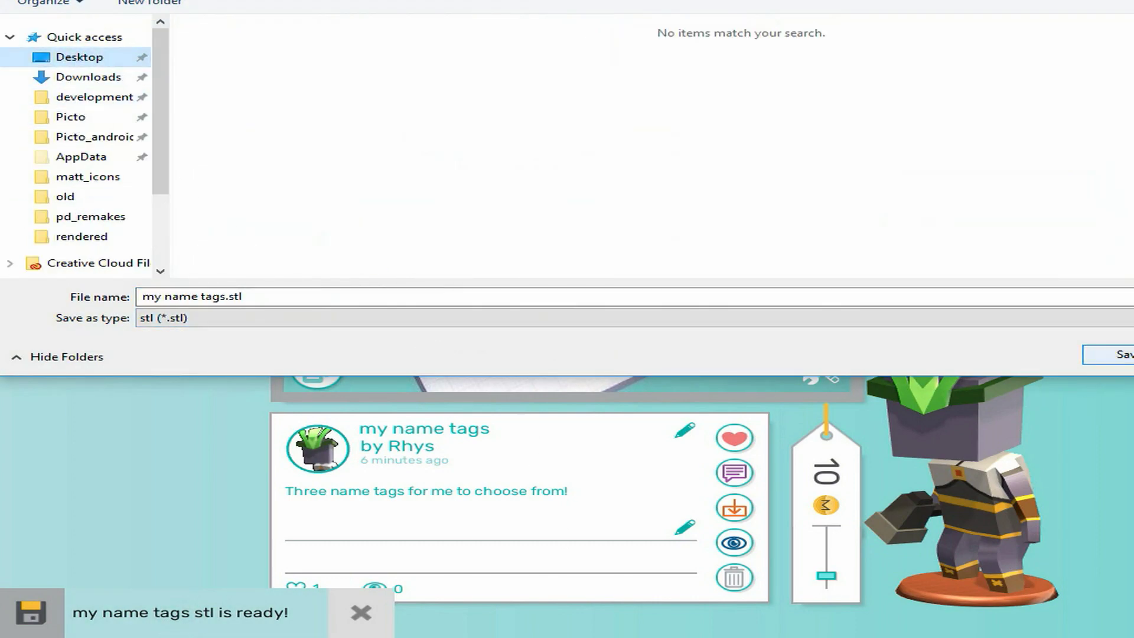
click(1110, 354)
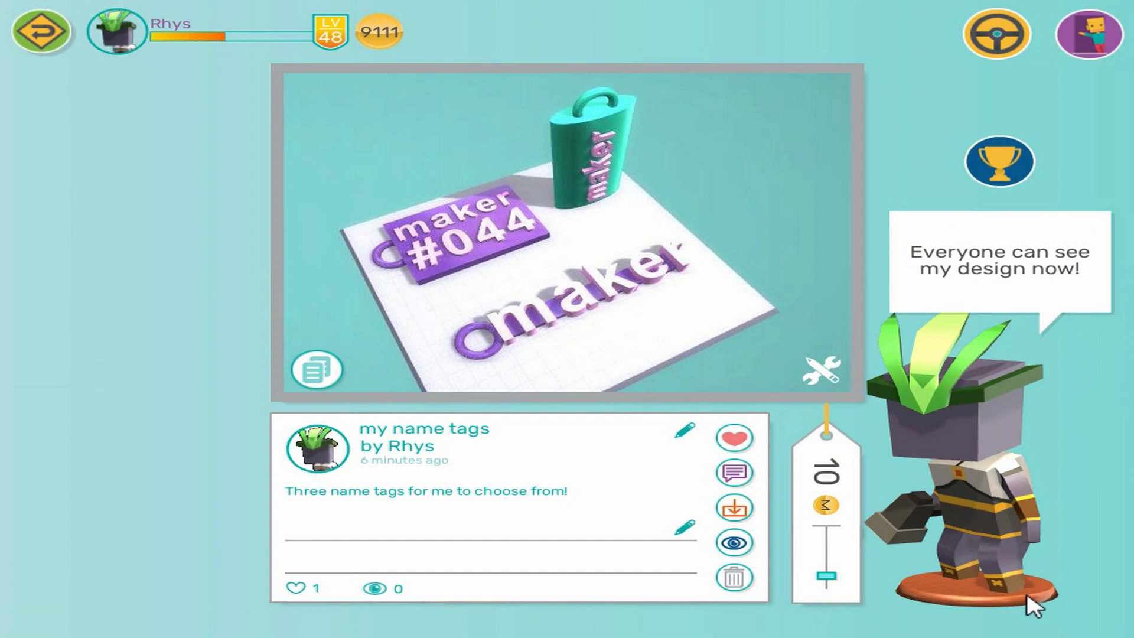